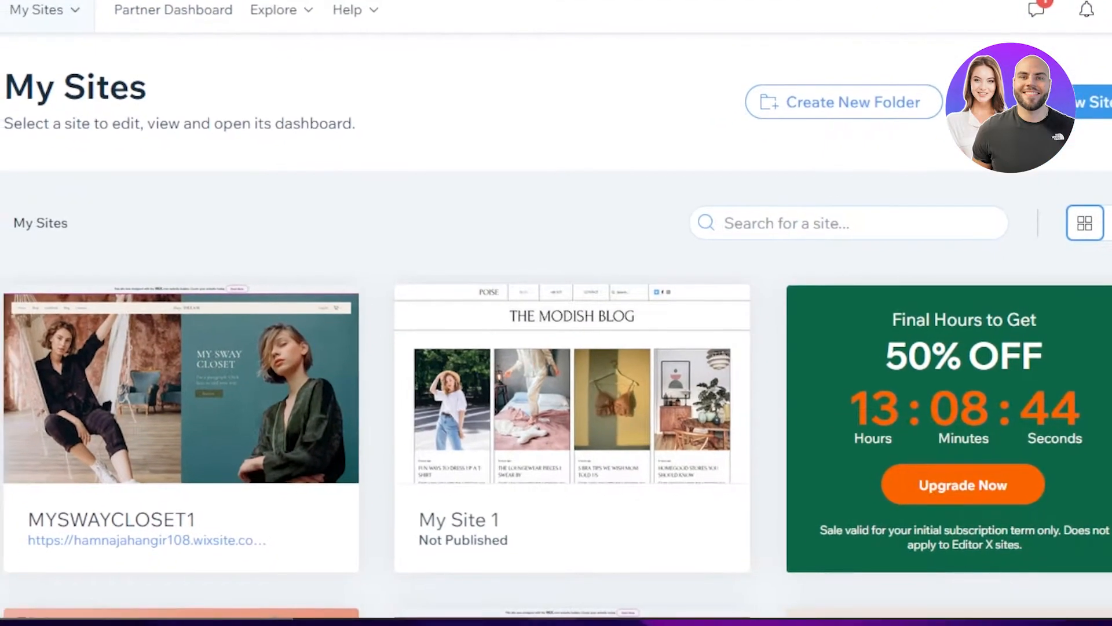
Step: Look through the existing sites in the My Sites overview
scroll(556, 348, down, 10)
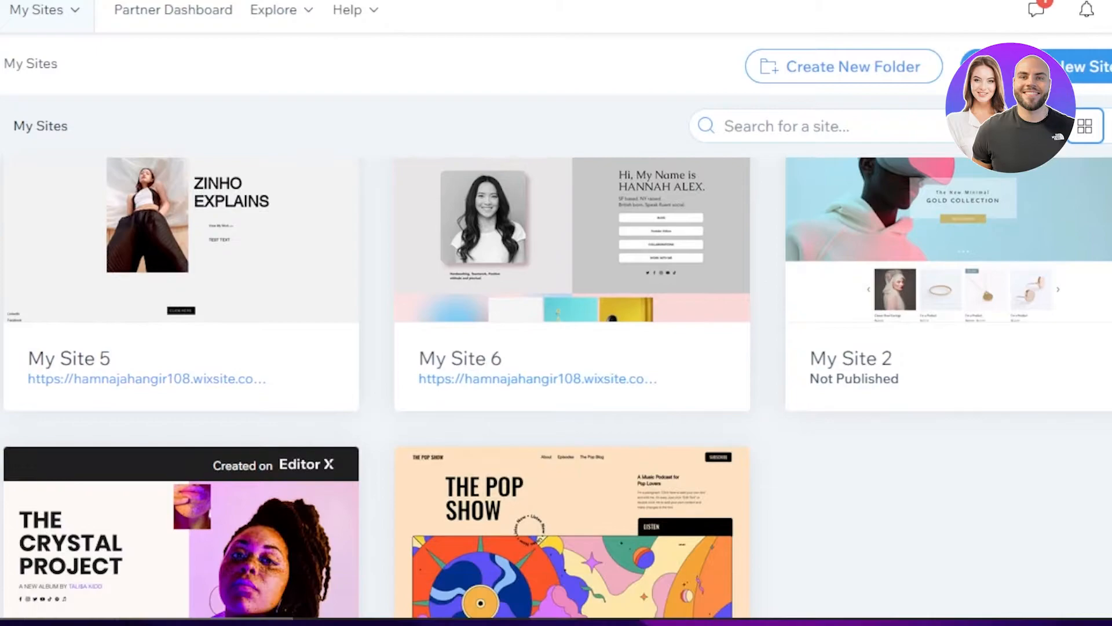
scroll(556, 388, down, 10)
scroll(556, 388, up, 3)
scroll(556, 389, up, 2)
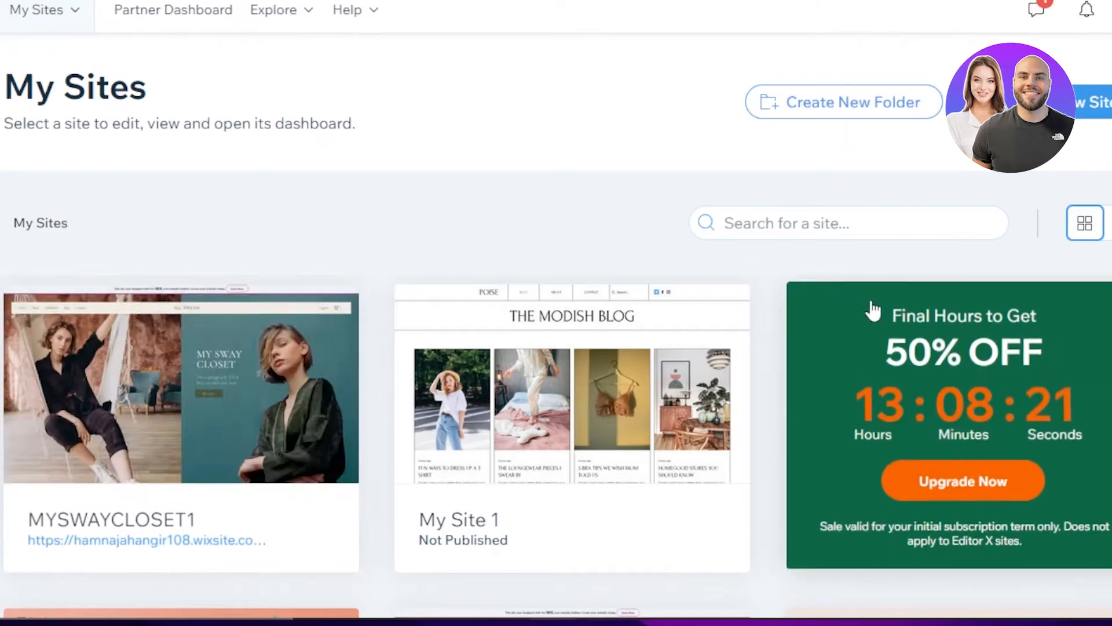
scroll(556, 388, down, 15)
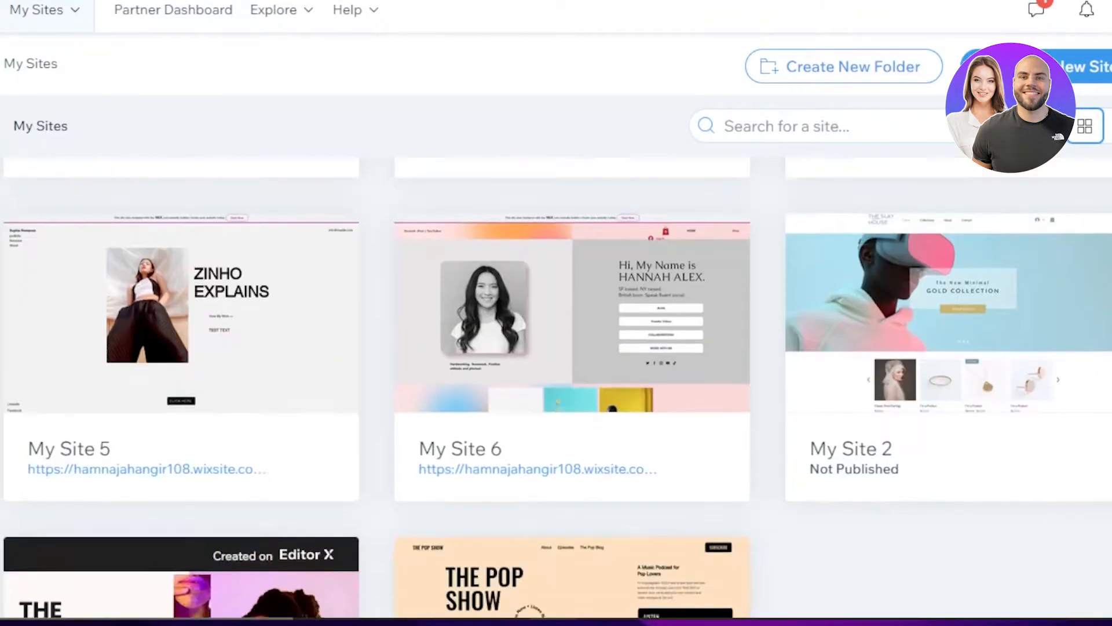
scroll(556, 388, down, 3)
scroll(556, 388, up, 15)
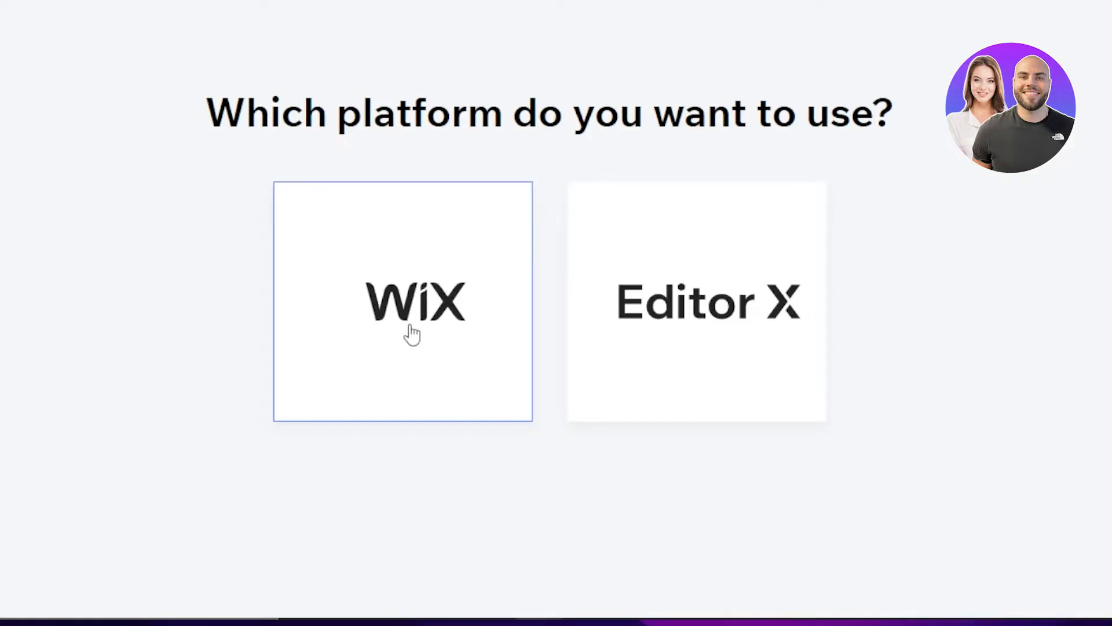
Step: Choose Wix as the platform for the new site and General Portfolio as the website type
click(415, 382)
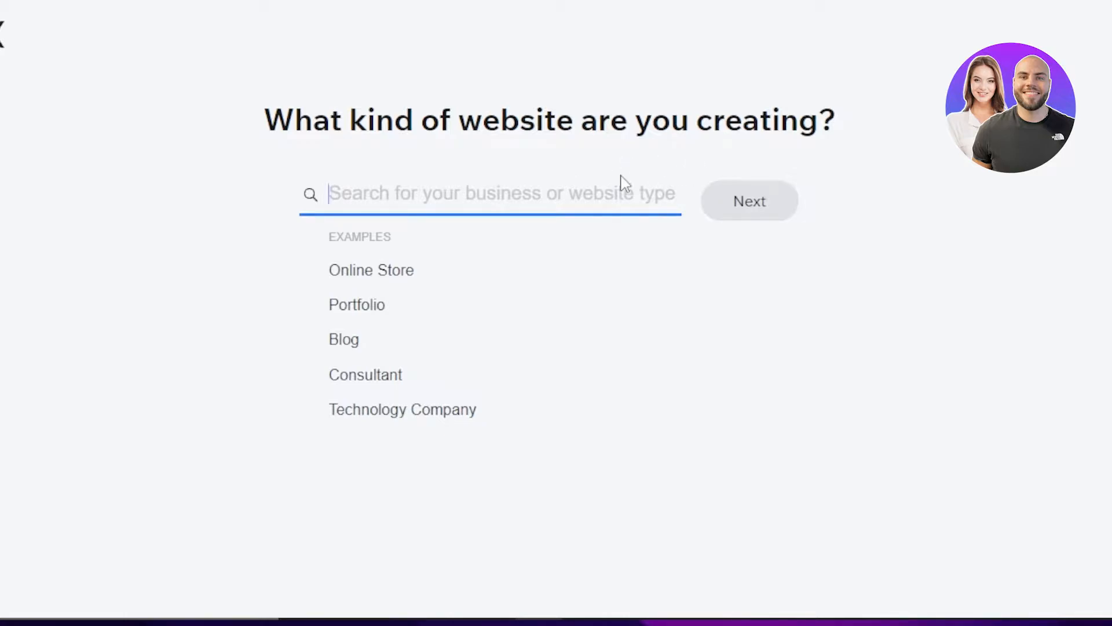
click(367, 307)
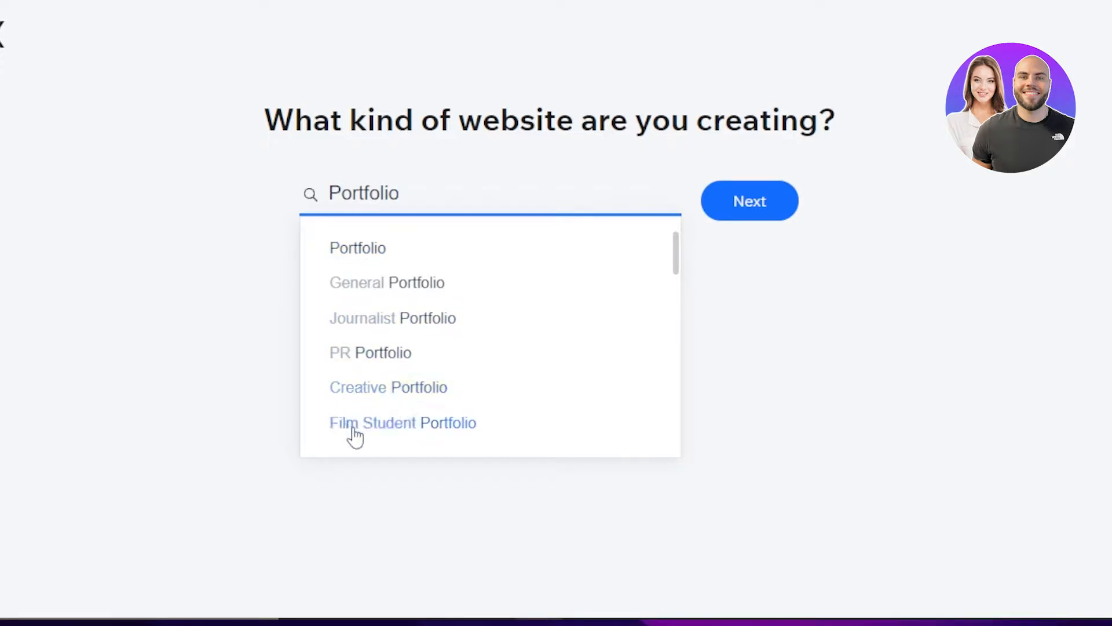
click(365, 296)
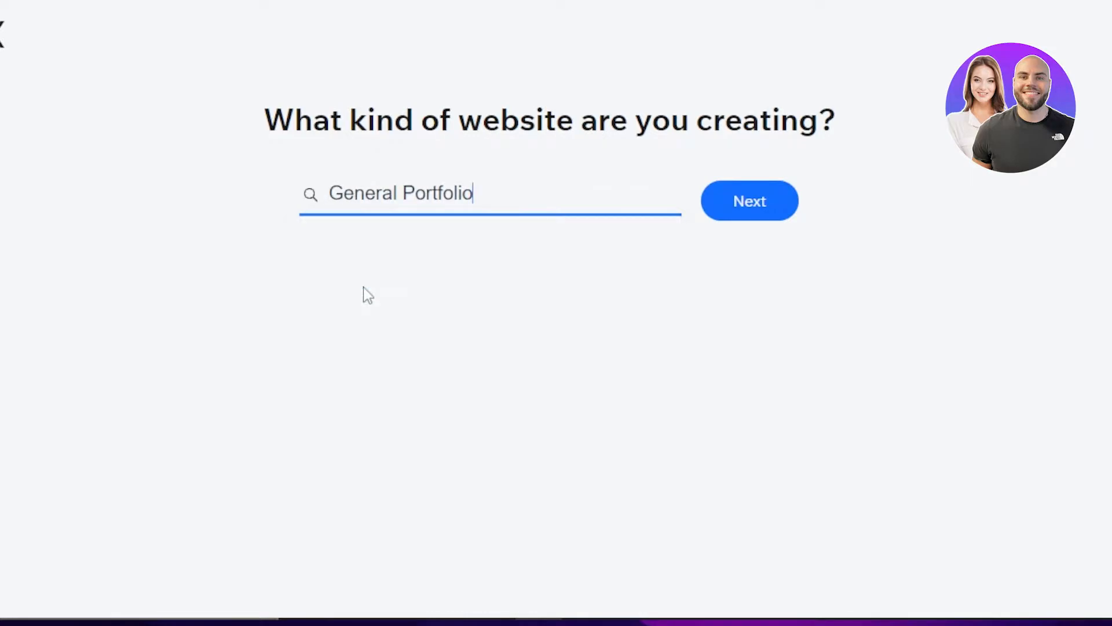
key(Return)
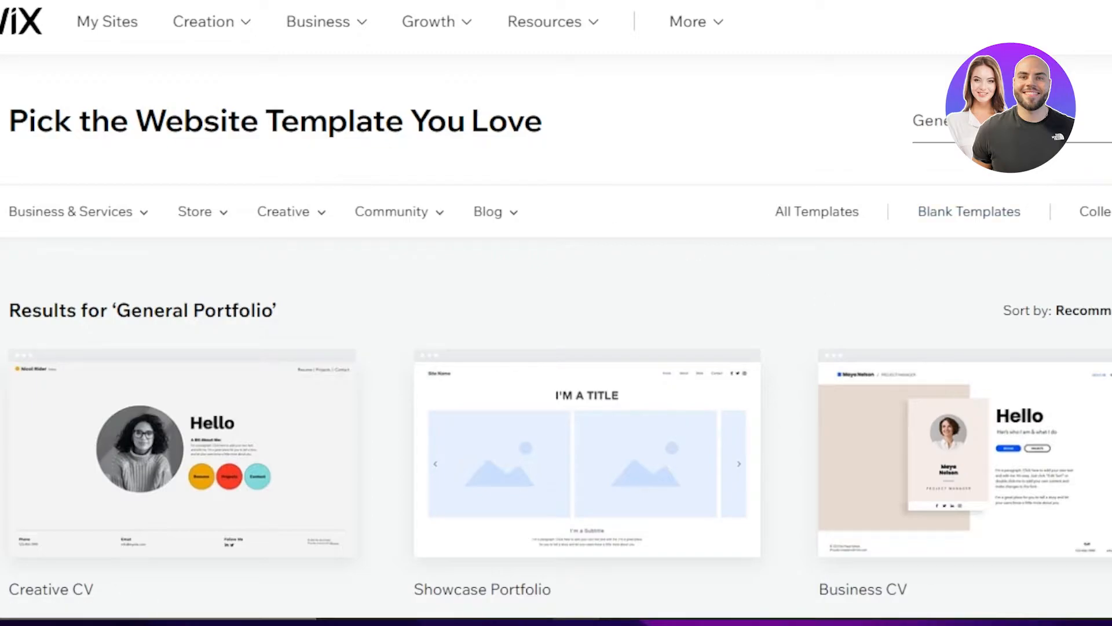
Step: Browse the website templates offered for General Portfolio and compare their designs
scroll(557, 347, down, 8)
scroll(556, 348, down, 6)
scroll(557, 347, up, 10)
scroll(556, 348, up, 6)
scroll(556, 312, down, 10)
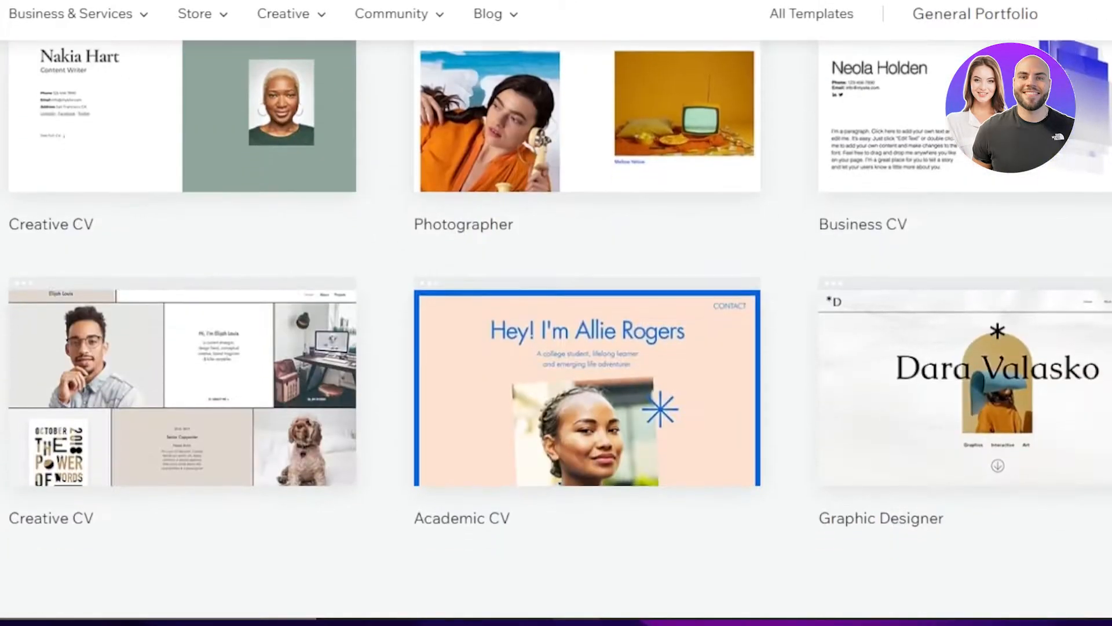
scroll(556, 312, down, 2)
scroll(556, 312, up, 6)
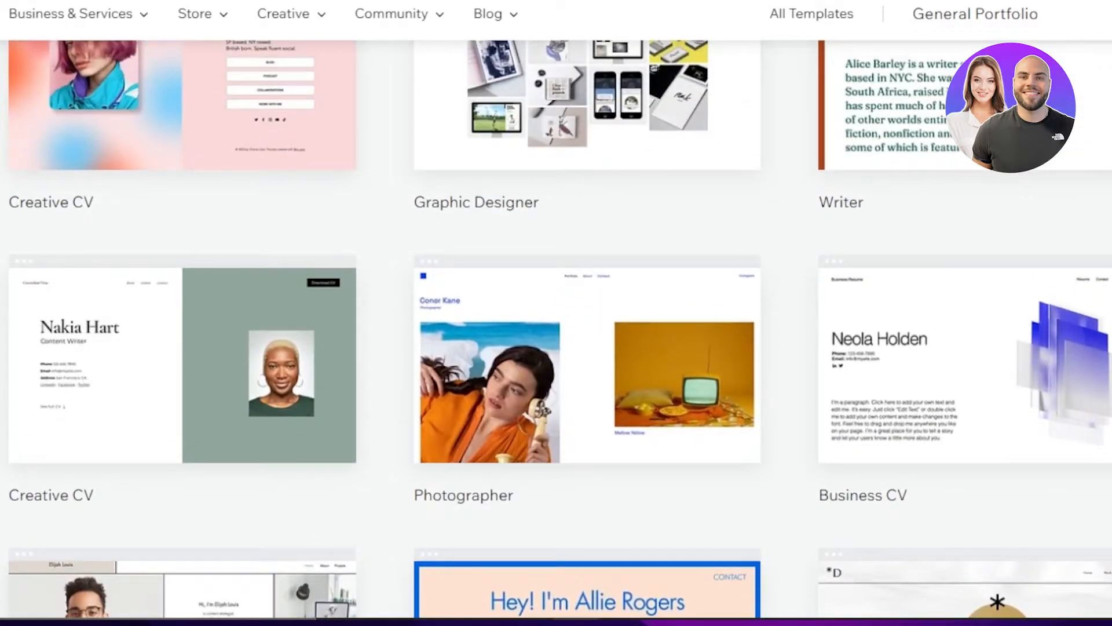
scroll(557, 313, up, 6)
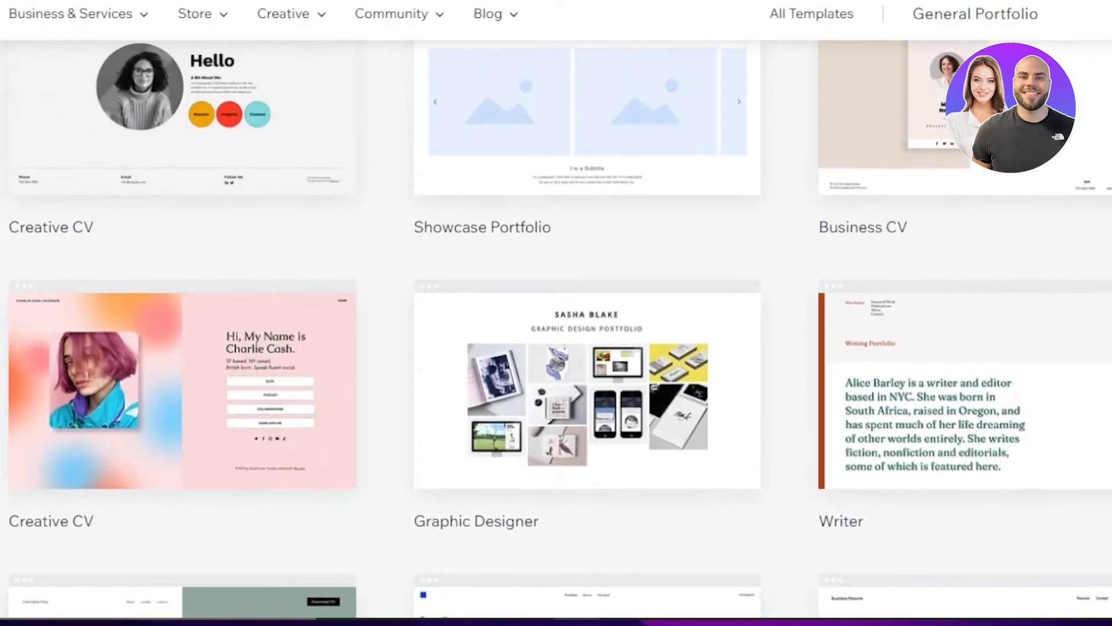
scroll(556, 313, down, 4)
scroll(556, 313, down, 3)
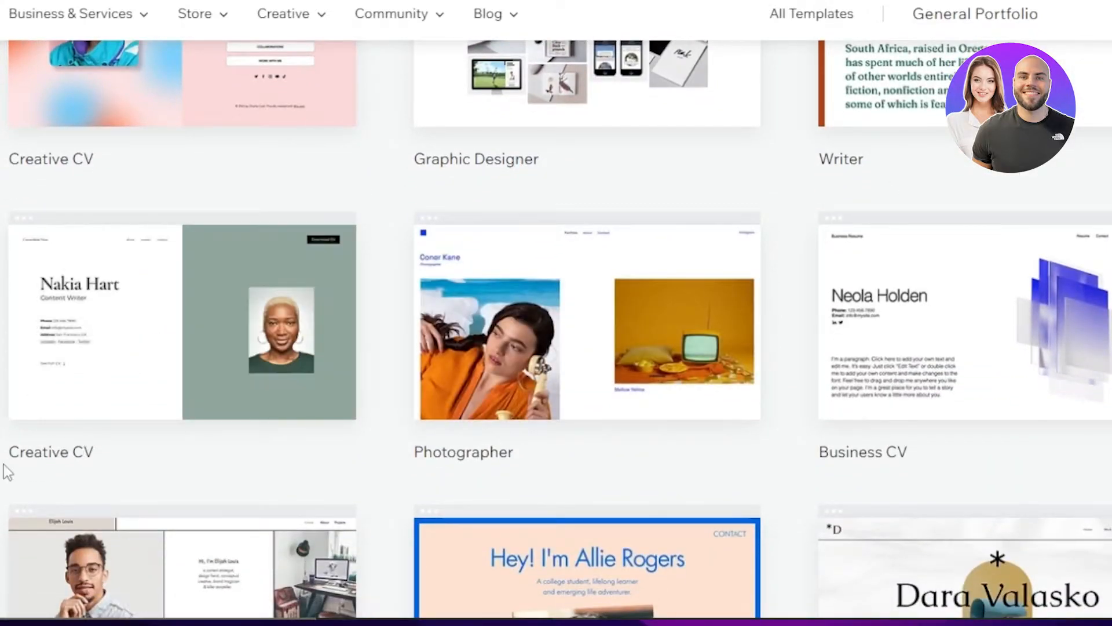
Step: Preview the content writer's Creative CV template with the green background and open it for editing
mouse_move(145, 356)
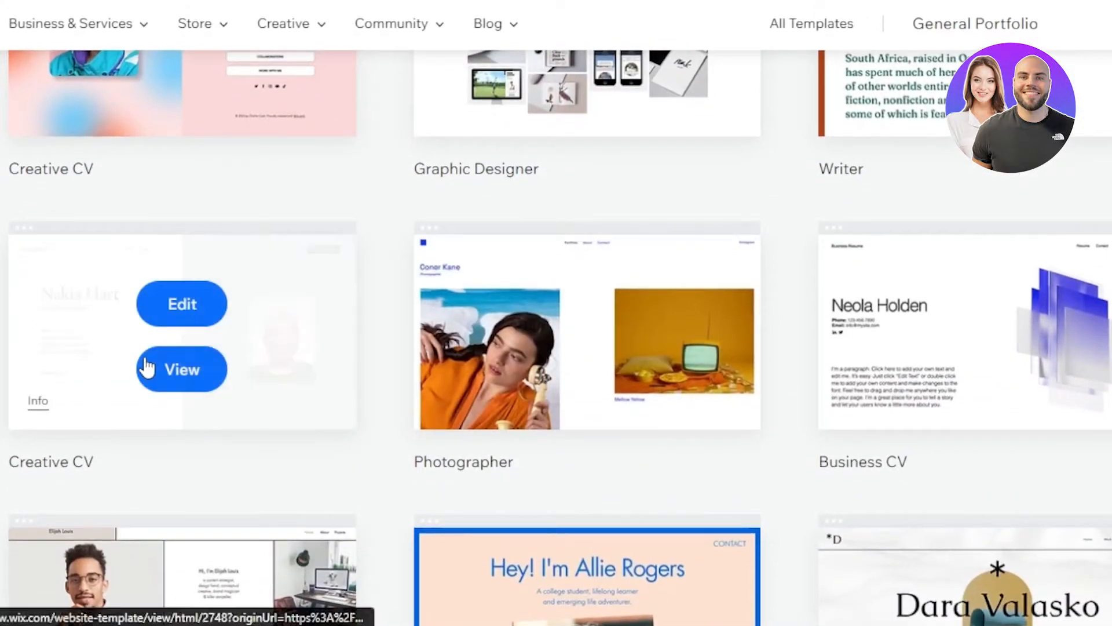
click(182, 391)
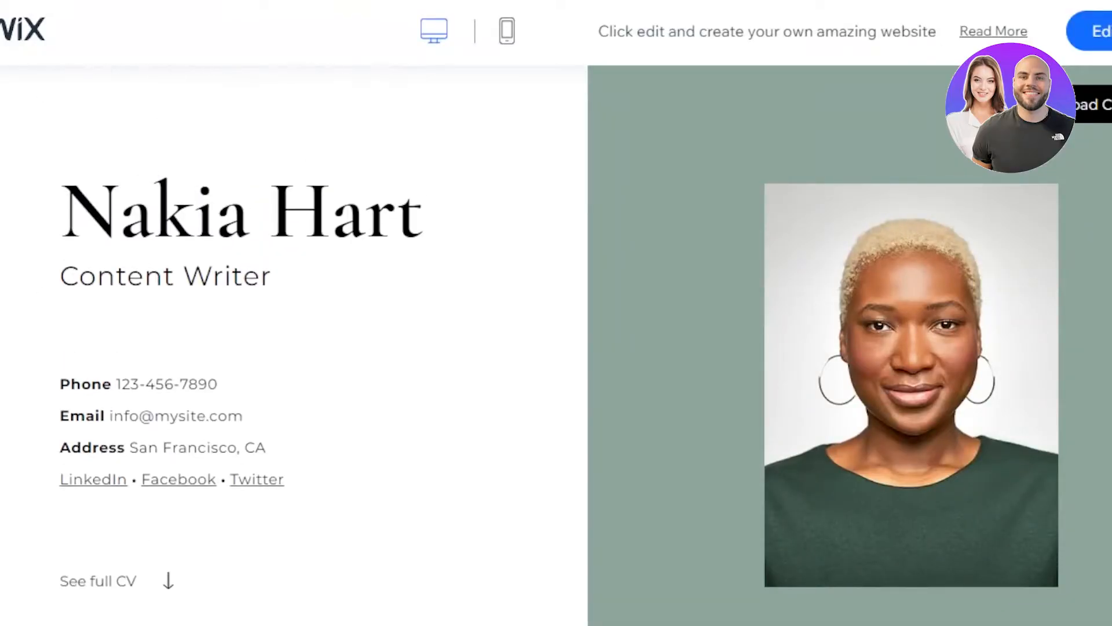
scroll(290, 347, down, 15)
scroll(290, 348, down, 15)
scroll(290, 347, down, 10)
scroll(289, 347, up, 20)
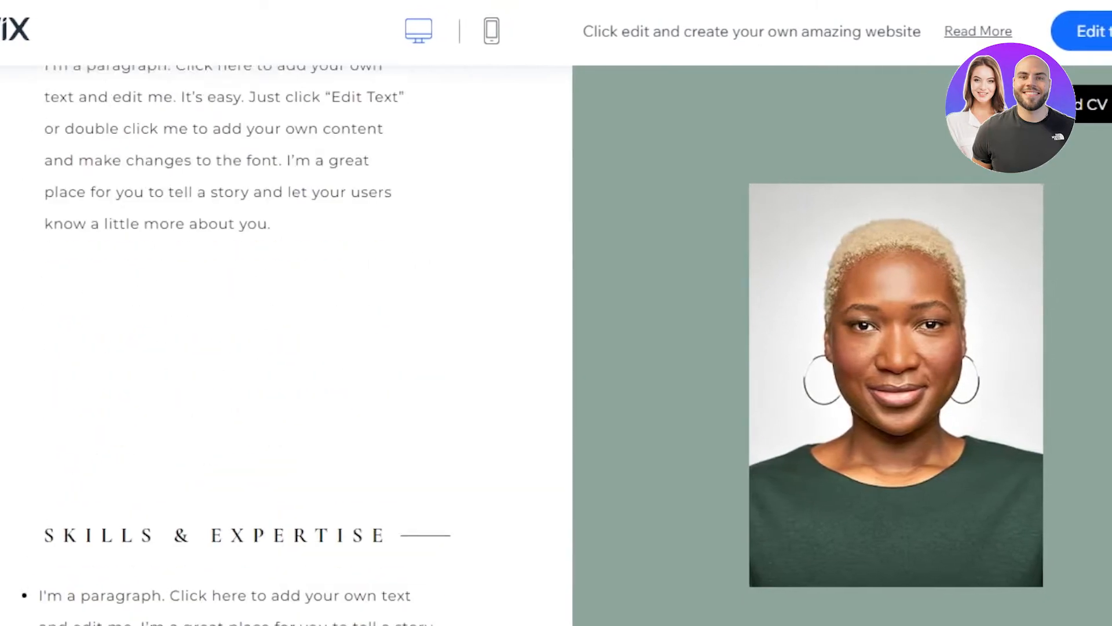
scroll(278, 347, up, 8)
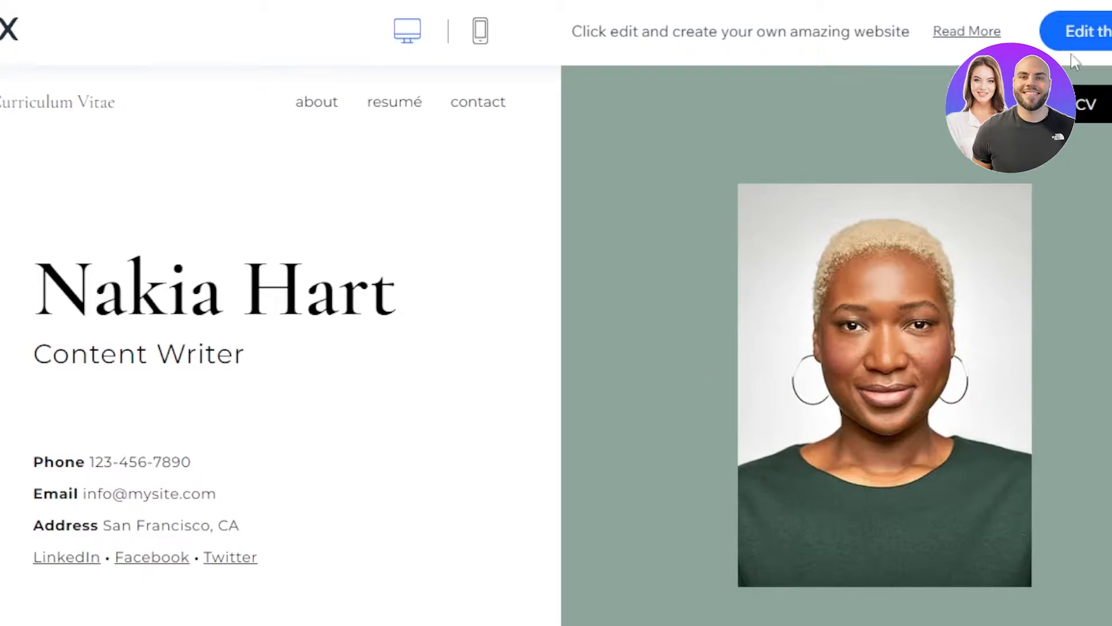
click(1078, 35)
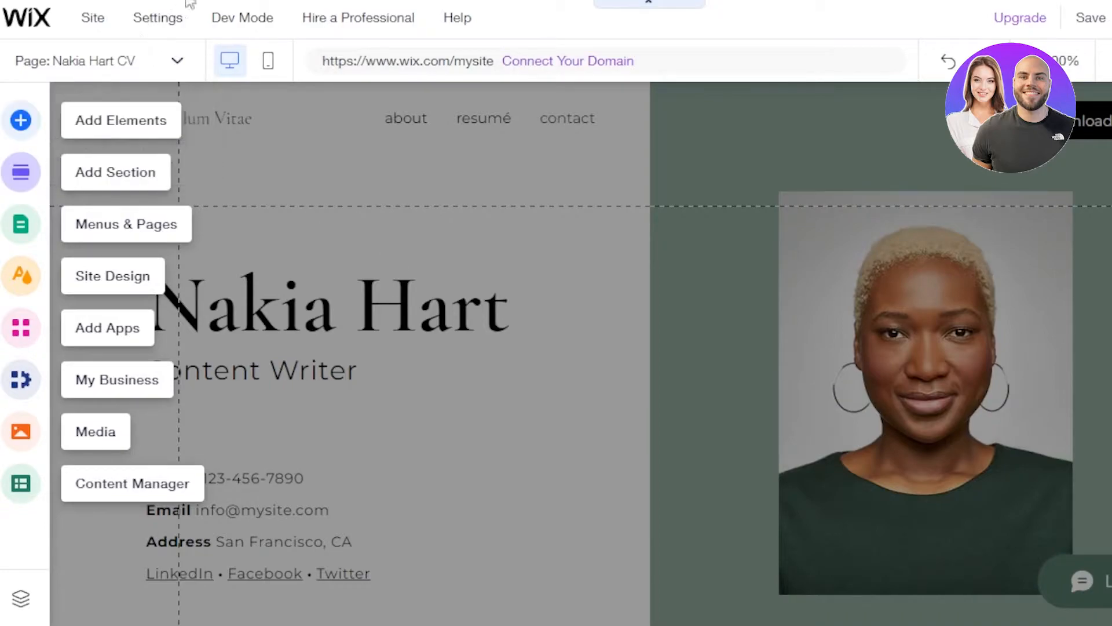
Step: Examine the CV page in the editor from the header down to the footer
mouse_move(242, 18)
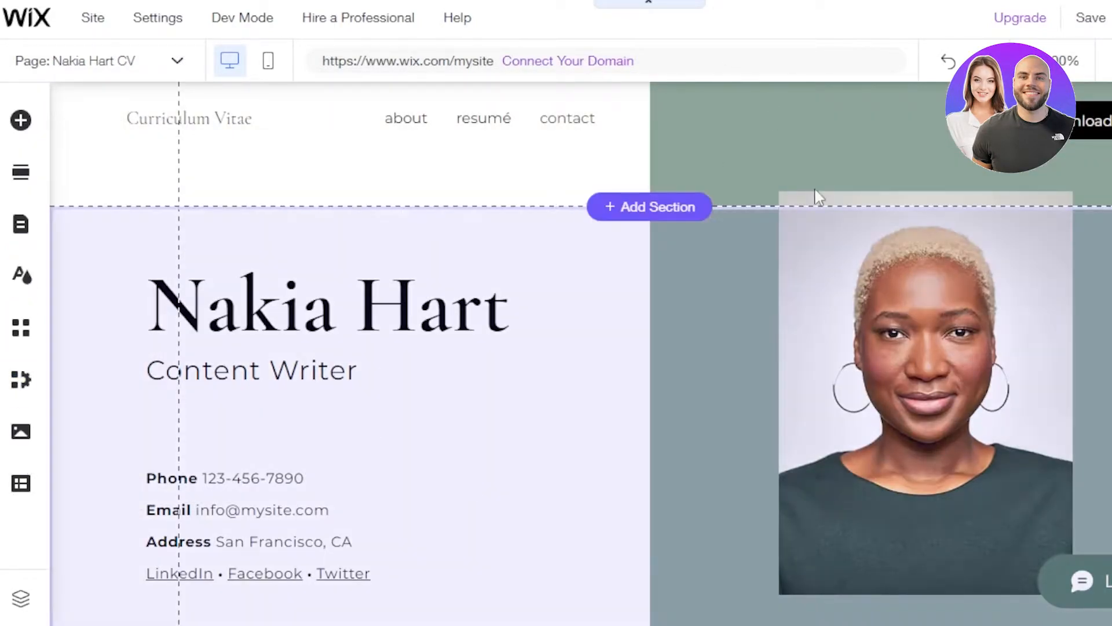
scroll(713, 164, down, 5)
scroll(830, 151, down, 8)
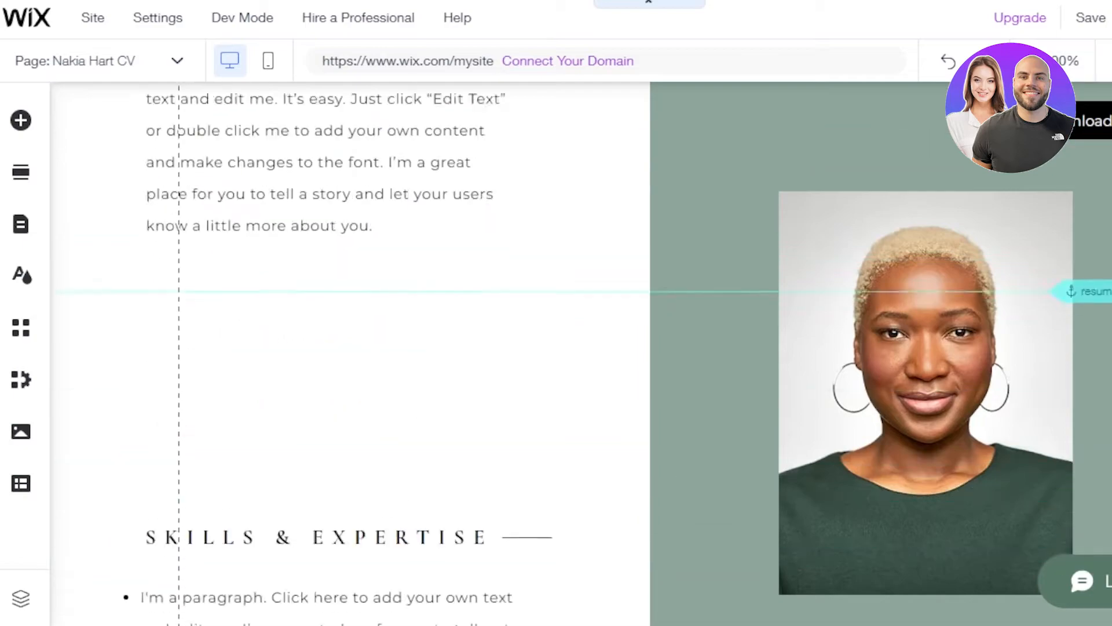
scroll(830, 151, up, 15)
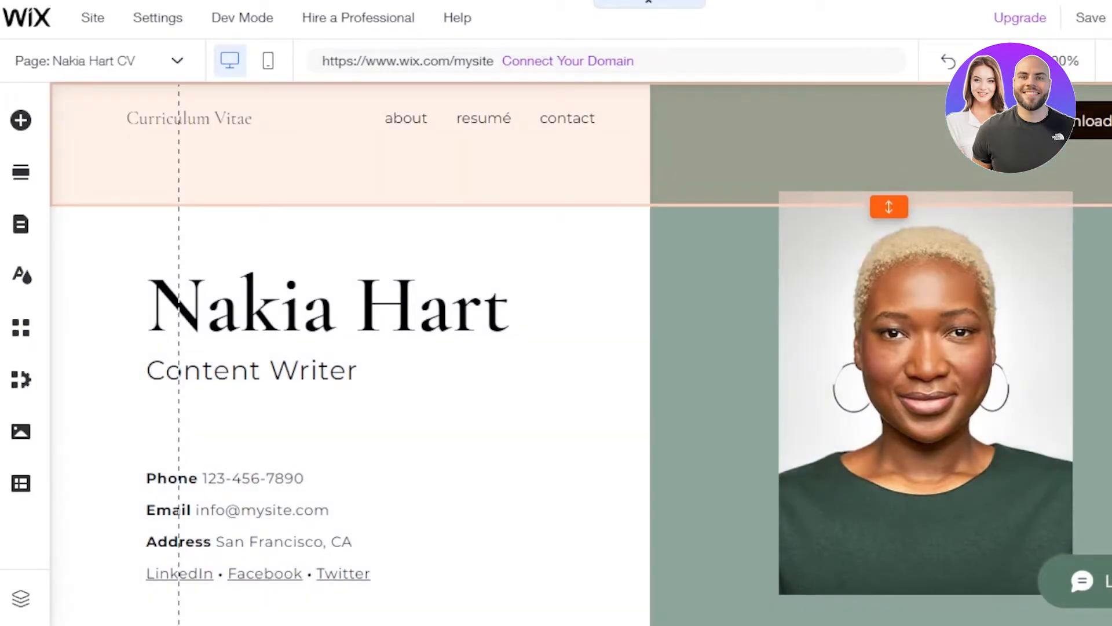
scroll(348, 348, down, 15)
scroll(348, 348, down, 10)
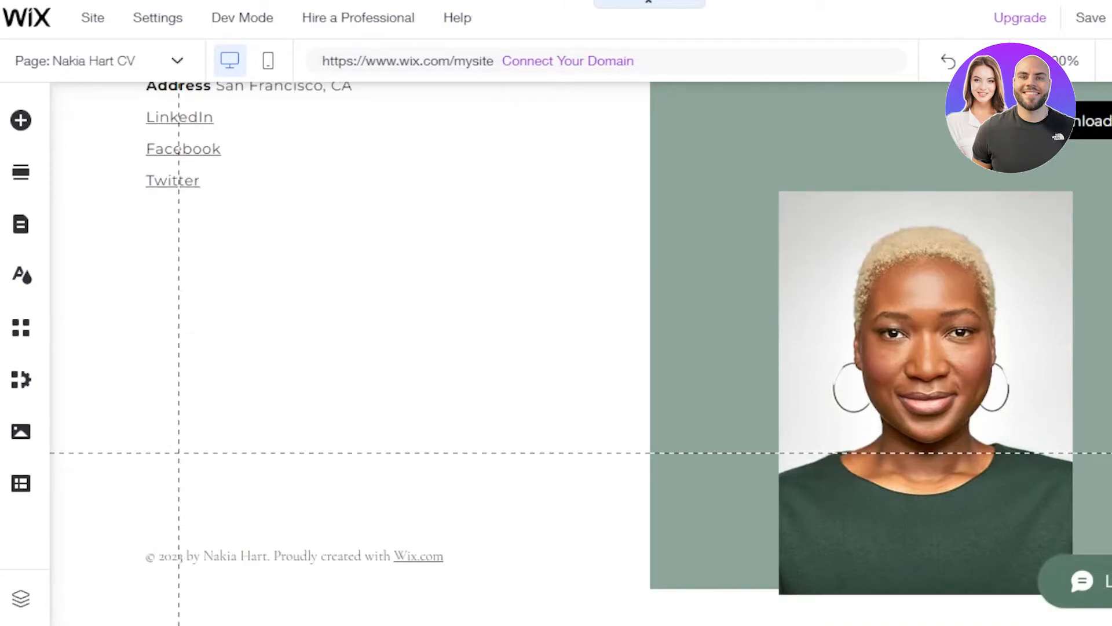
scroll(347, 348, up, 20)
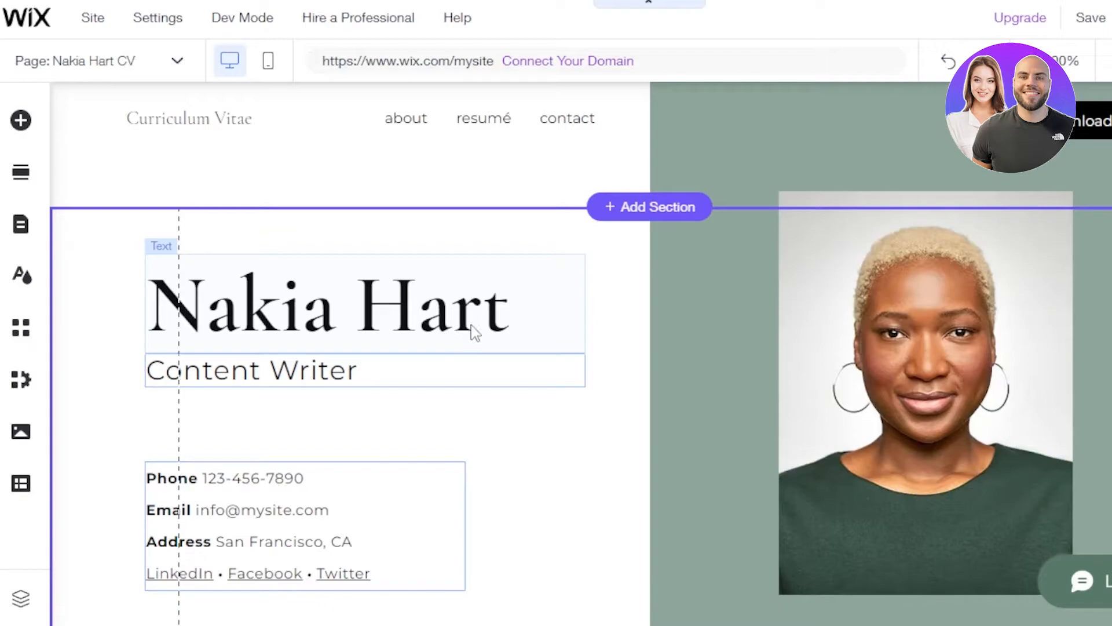
Step: Replace the main heading with the site owner's full name at font size 66 px and widen its text box
click(513, 311)
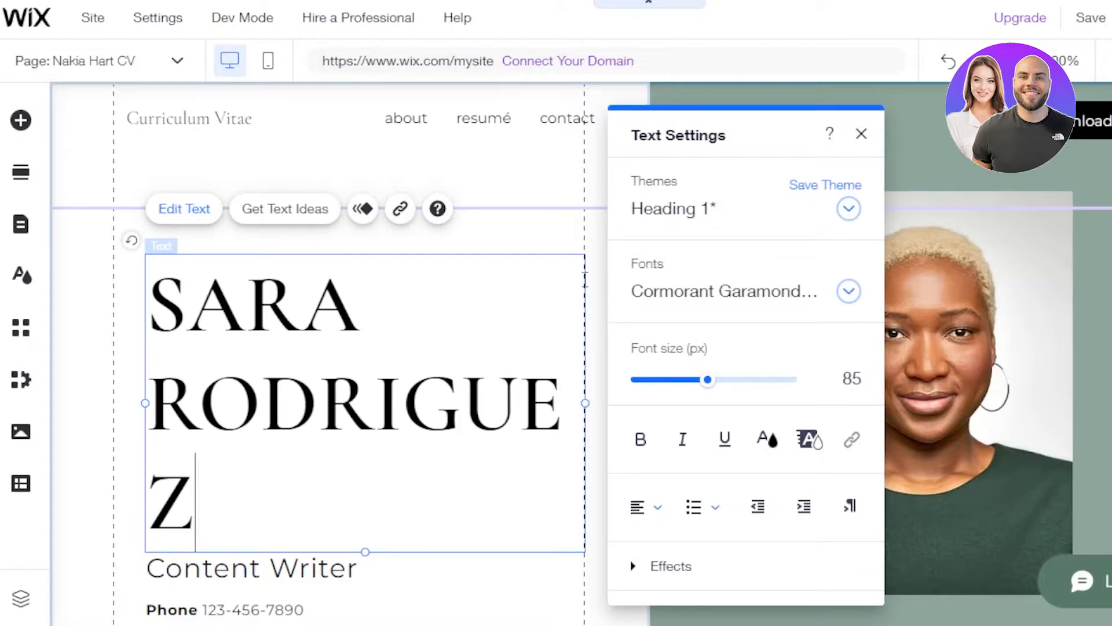
drag(707, 378, 691, 381)
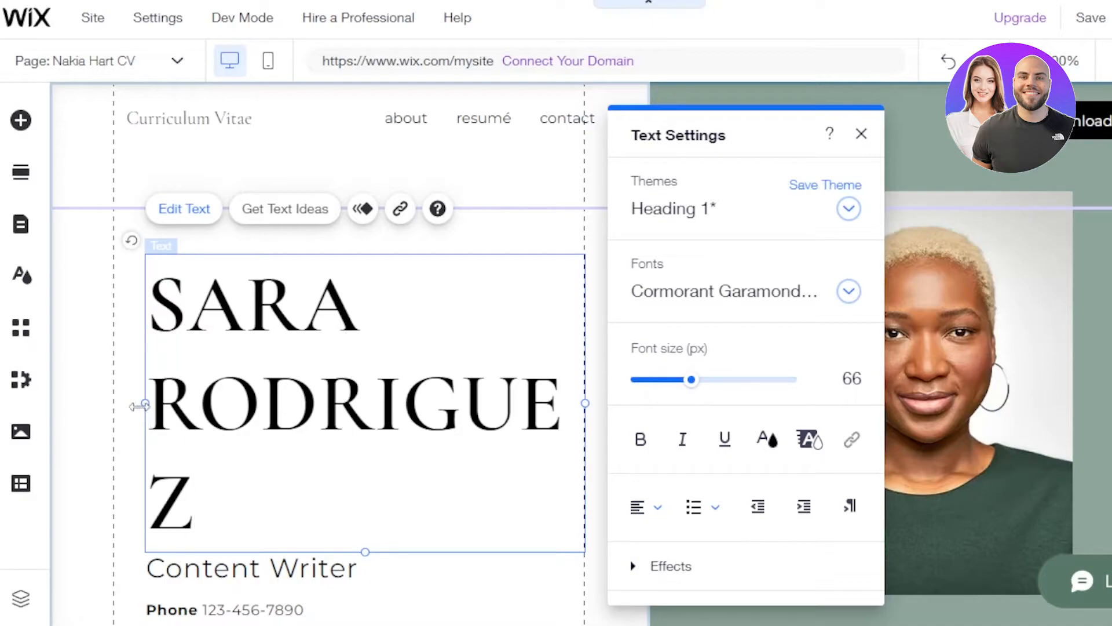
drag(130, 405, 99, 405)
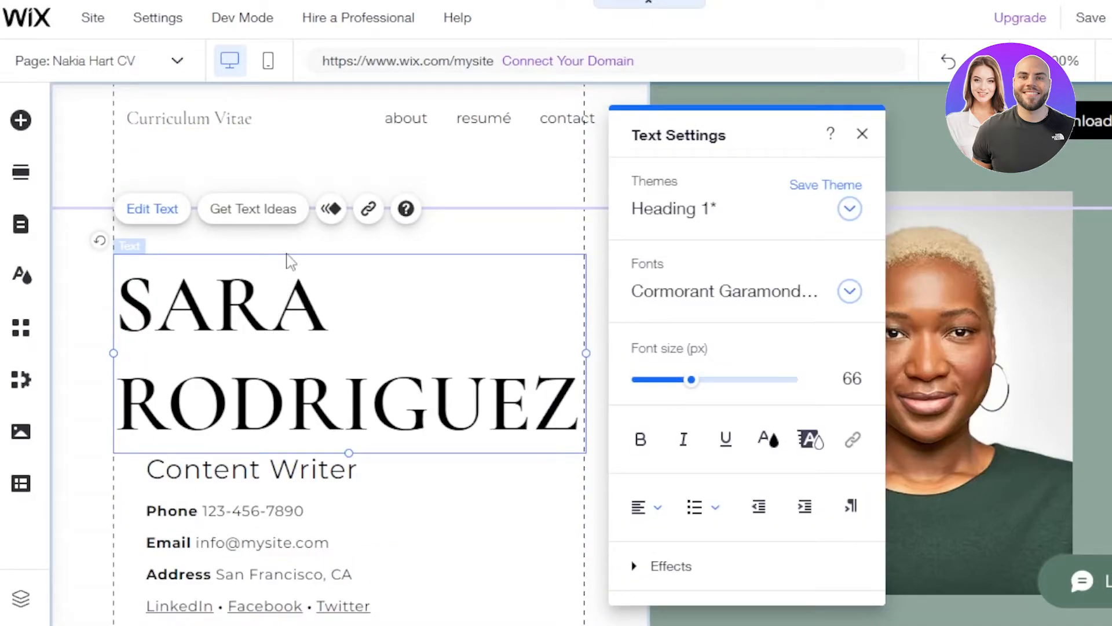
Step: Replace the "Content Writer" subtitle below the heading with "Marketing Agent"
click(369, 473)
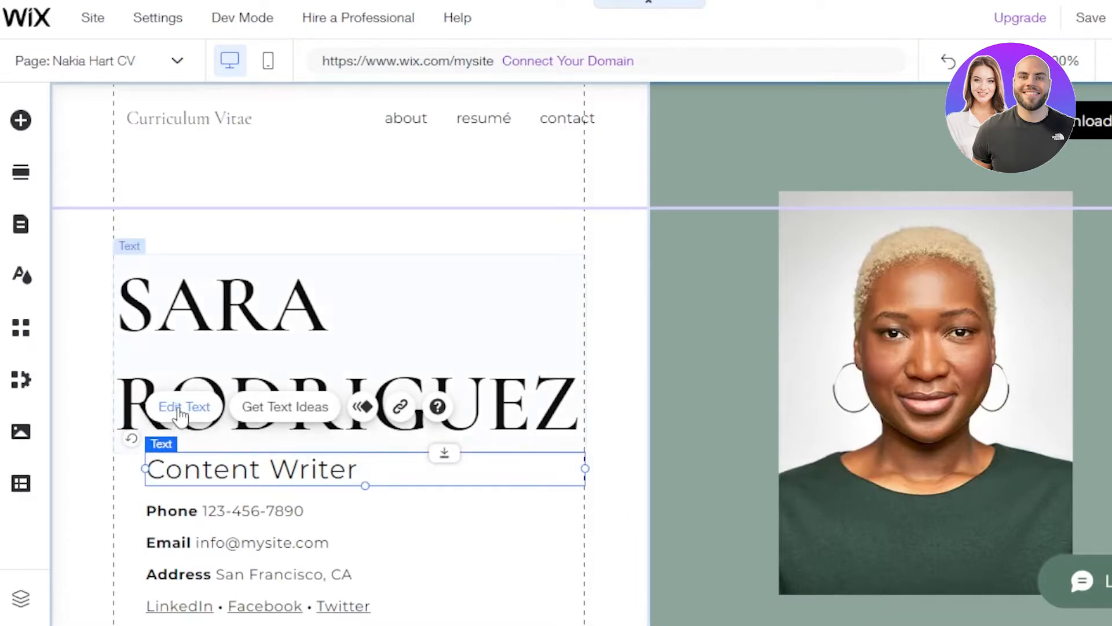
double_click(382, 472)
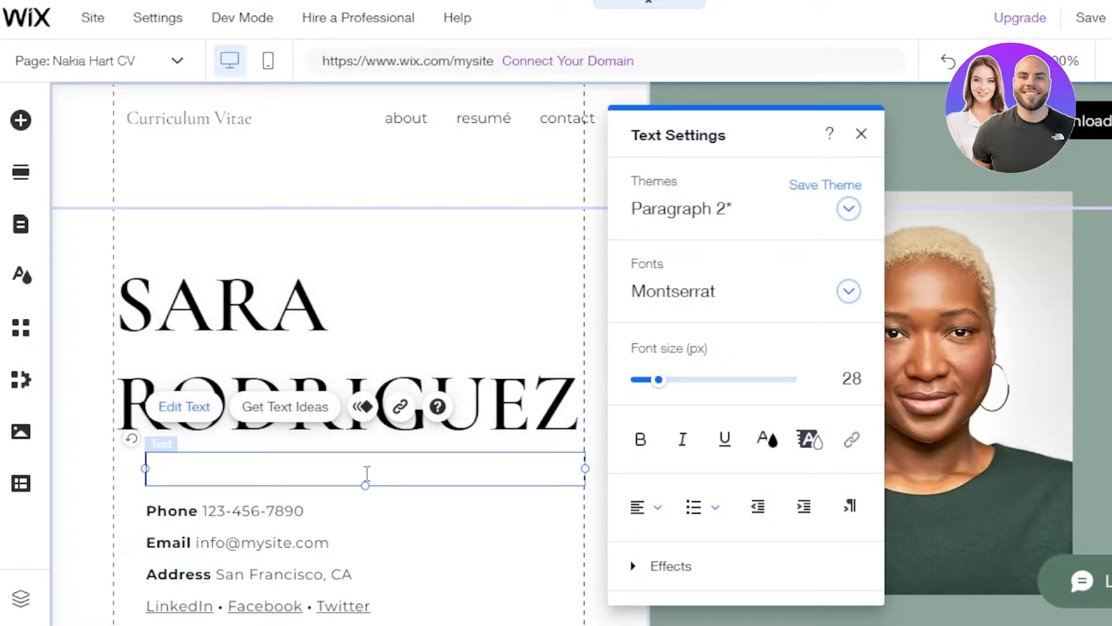
text(Marketing Agent)
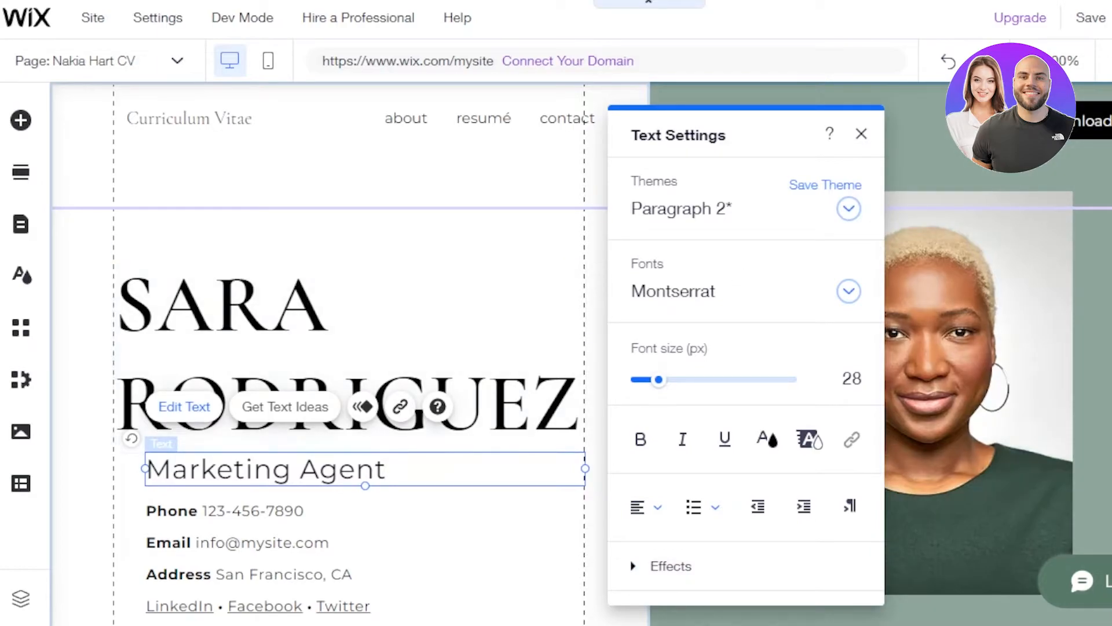
click(979, 148)
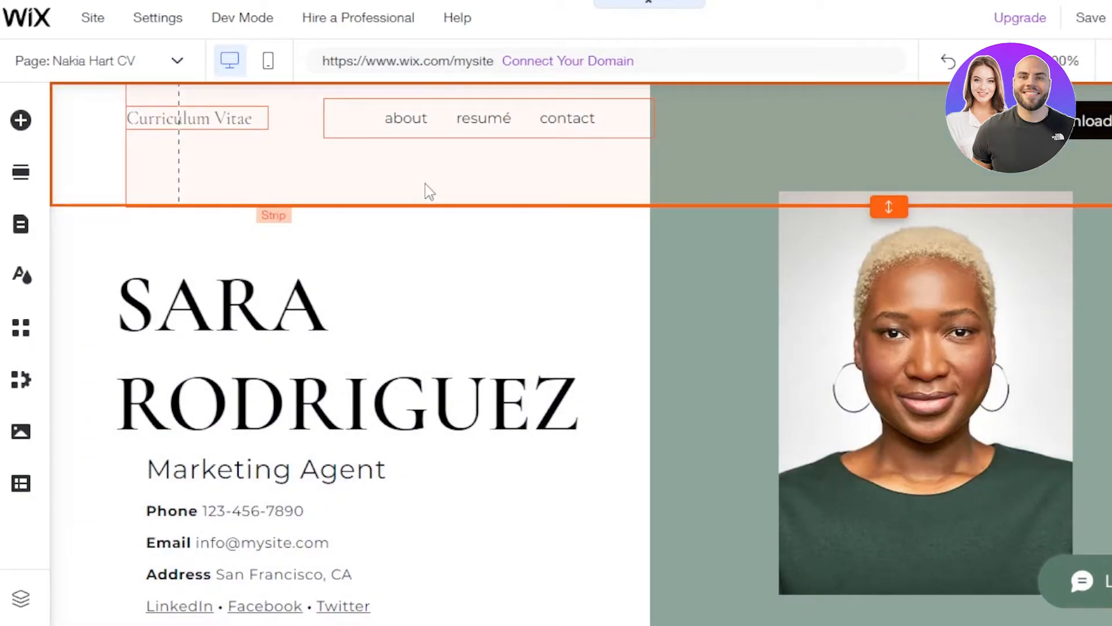
Step: Look through the categories of elements that can be added to the page
click(426, 187)
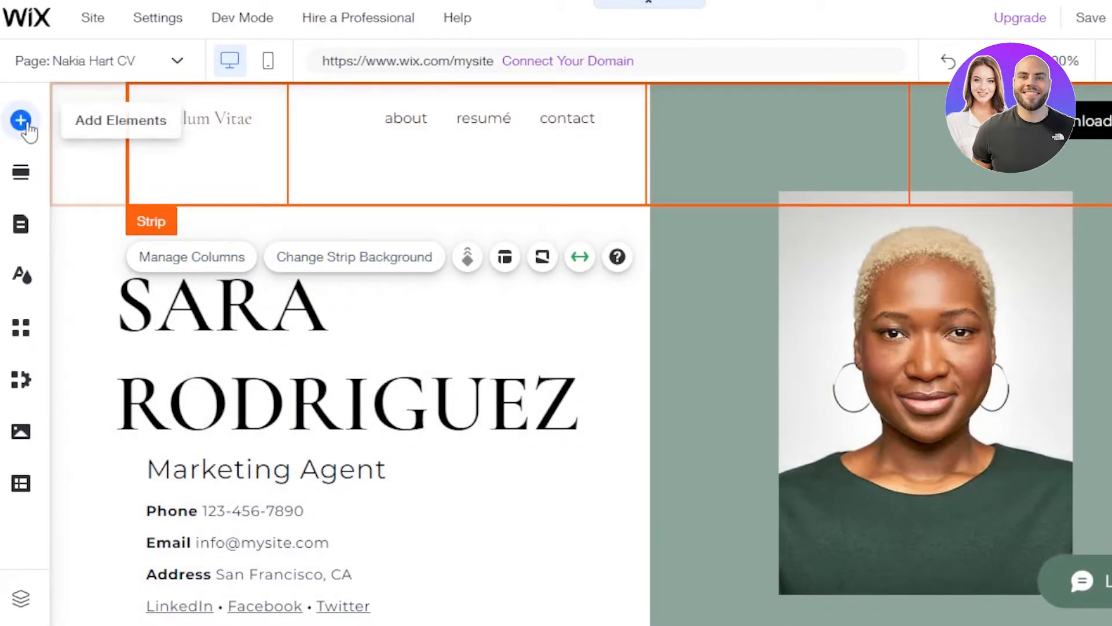
click(21, 121)
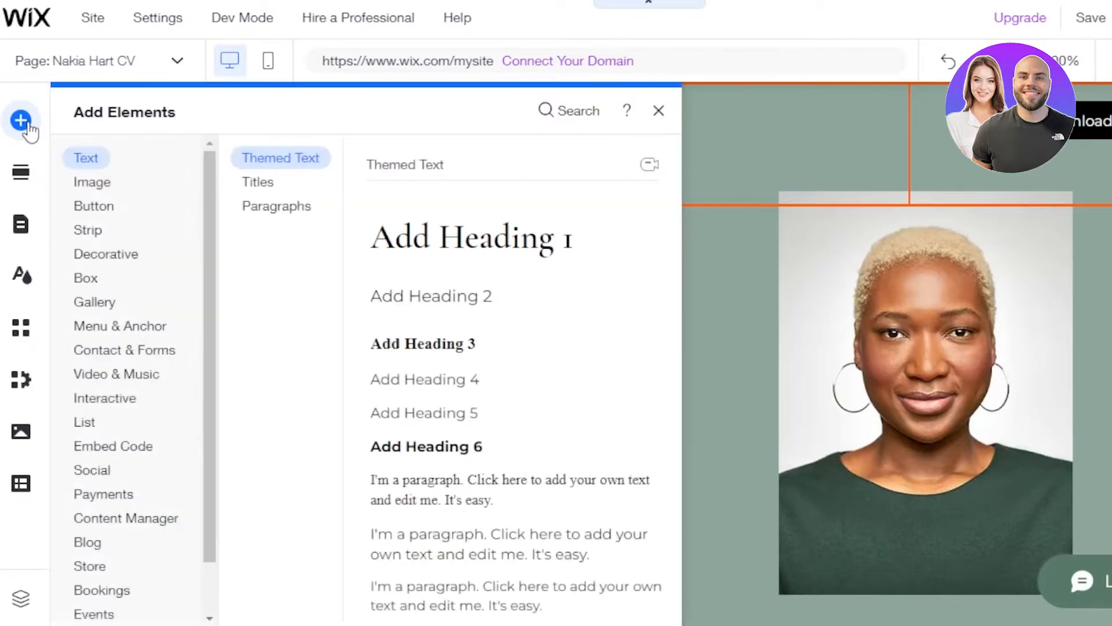
drag(205, 239, 206, 410)
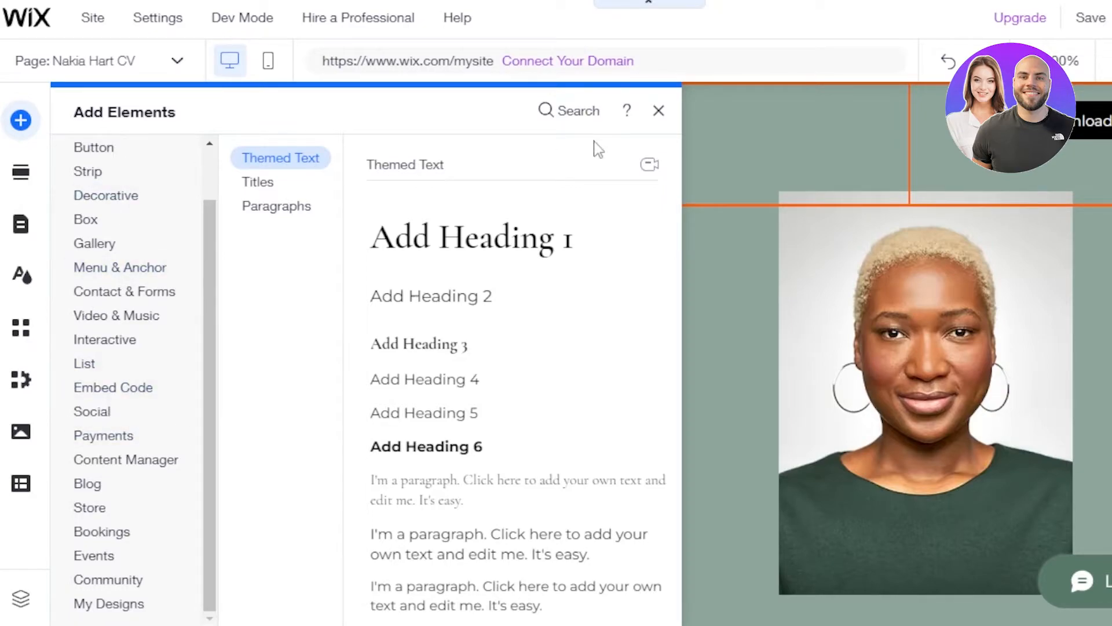
click(658, 111)
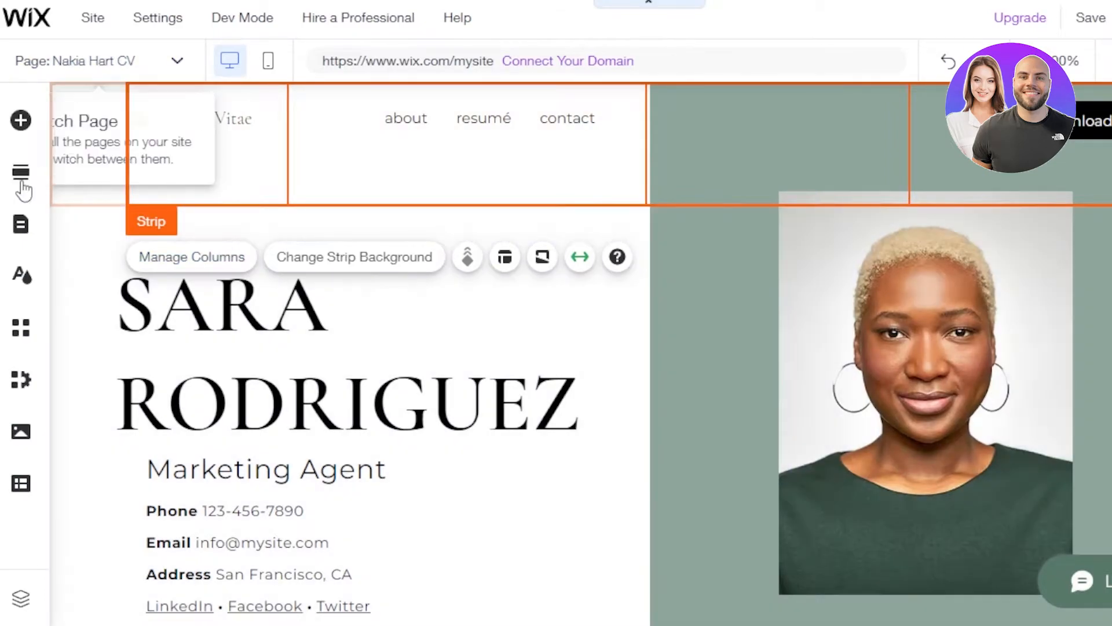
Step: Add a new Services page to the site using the Visual layout from the services page designs
click(21, 226)
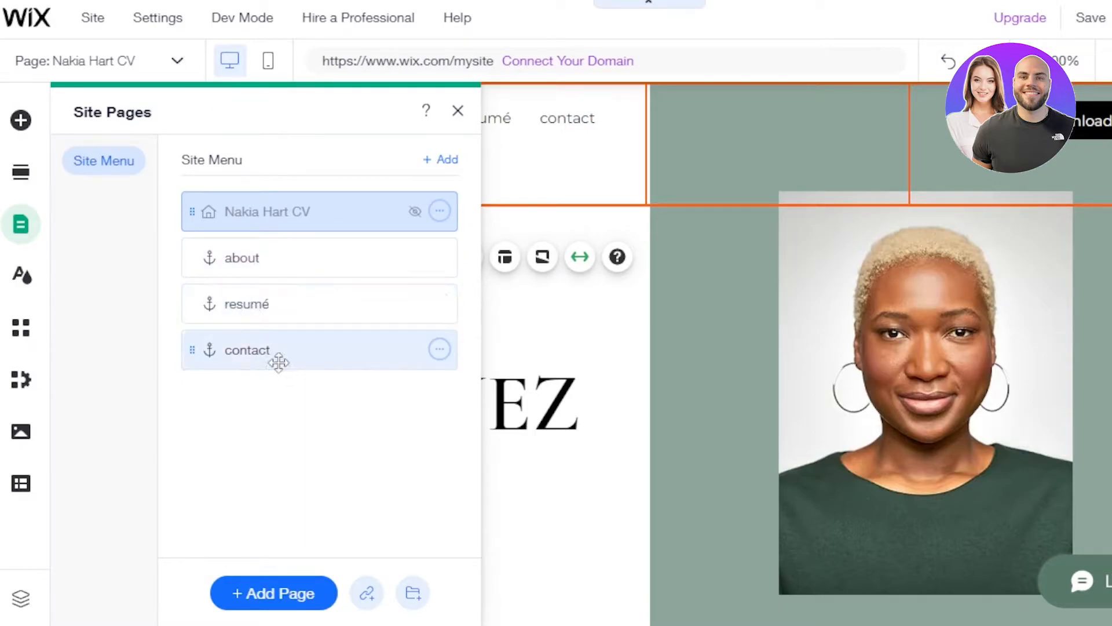
click(235, 596)
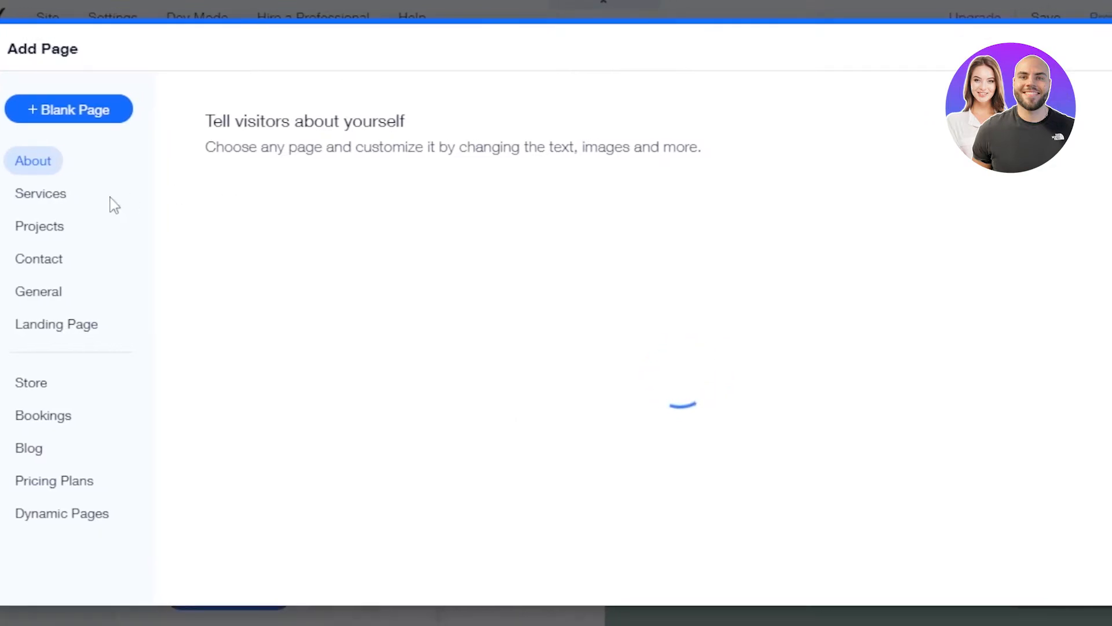
click(41, 197)
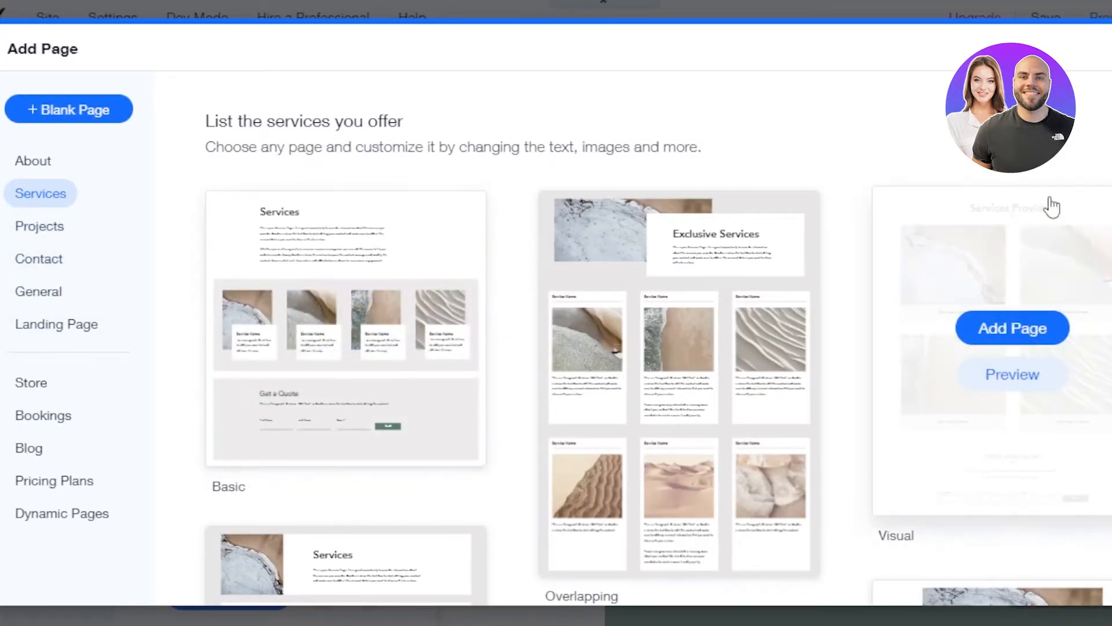
scroll(658, 371, down, 5)
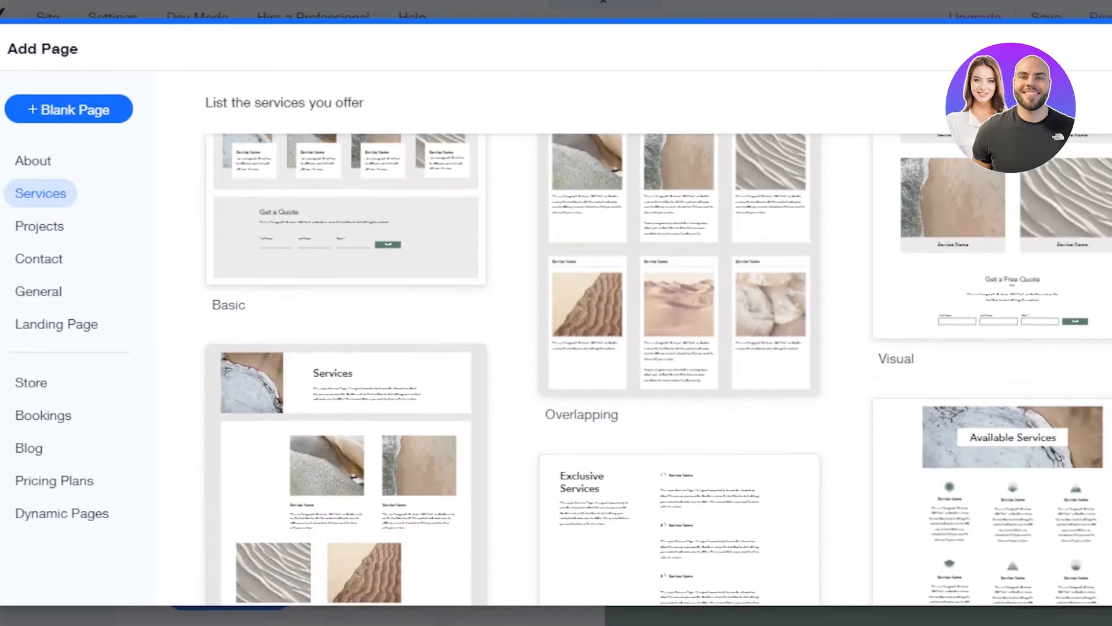
scroll(657, 371, up, 5)
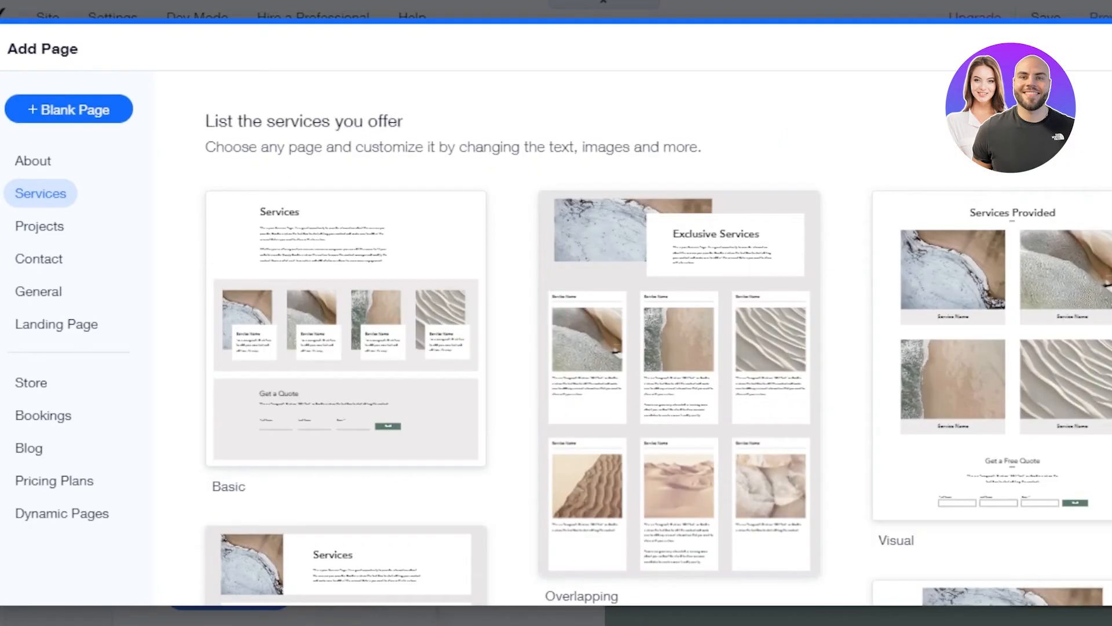
scroll(657, 370, down, 3)
scroll(657, 370, up, 3)
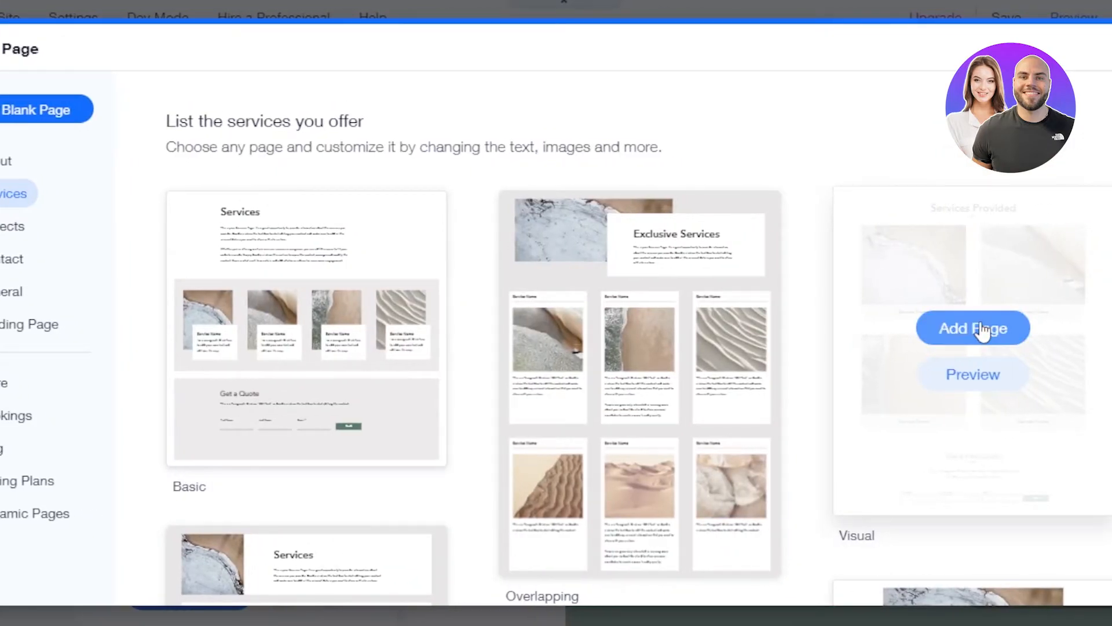
click(983, 332)
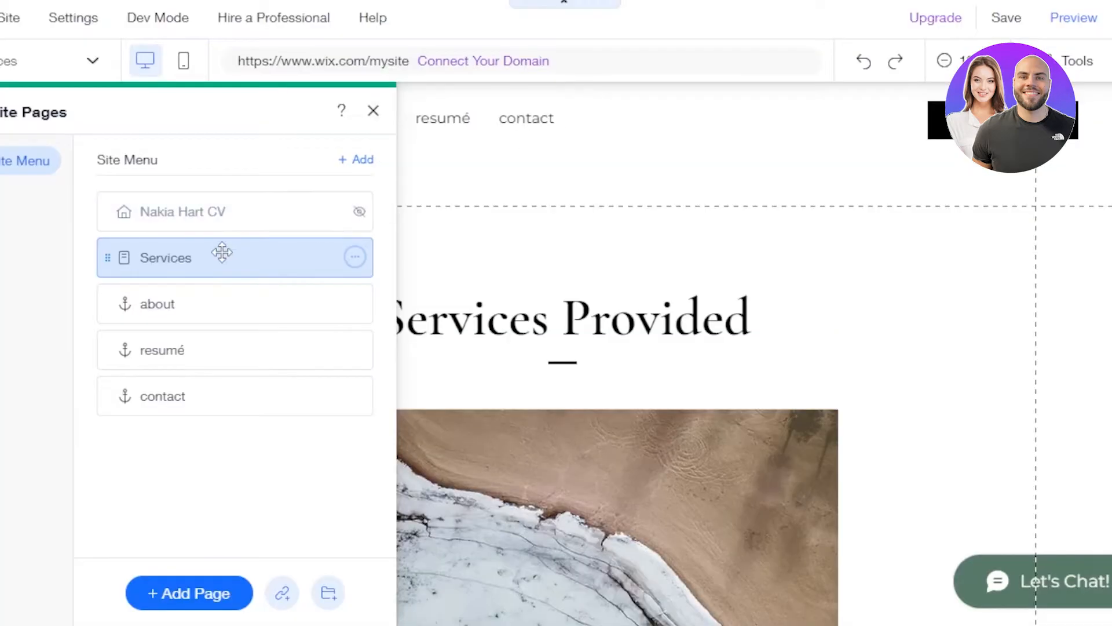
Step: Move the Services page between resumé and contact in the site menu and close the page list
drag(262, 260, 269, 308)
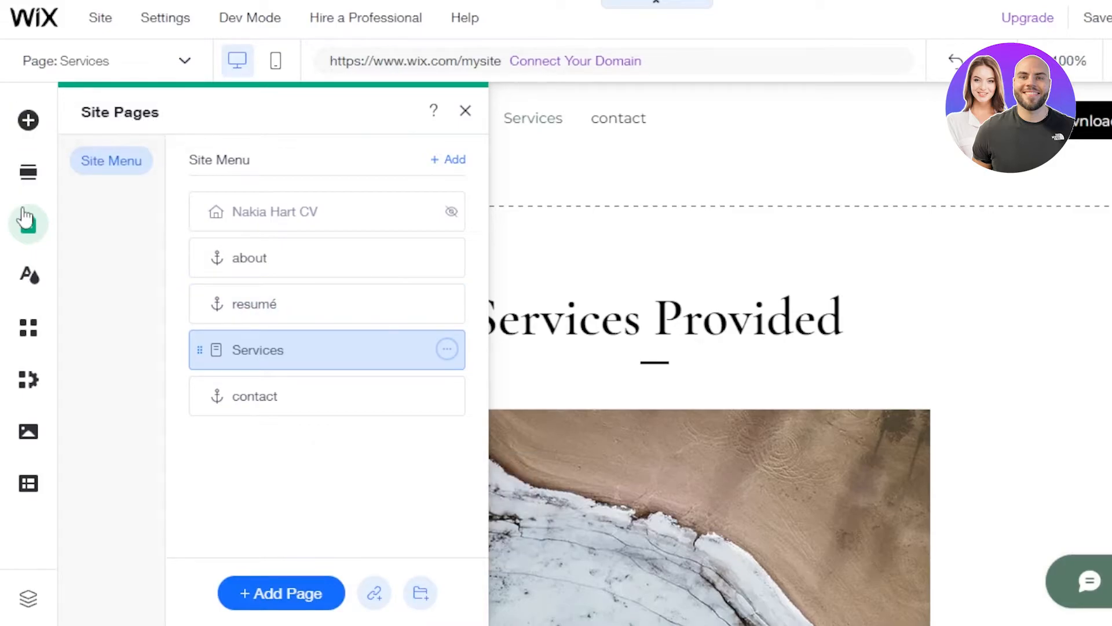
click(466, 112)
click(467, 116)
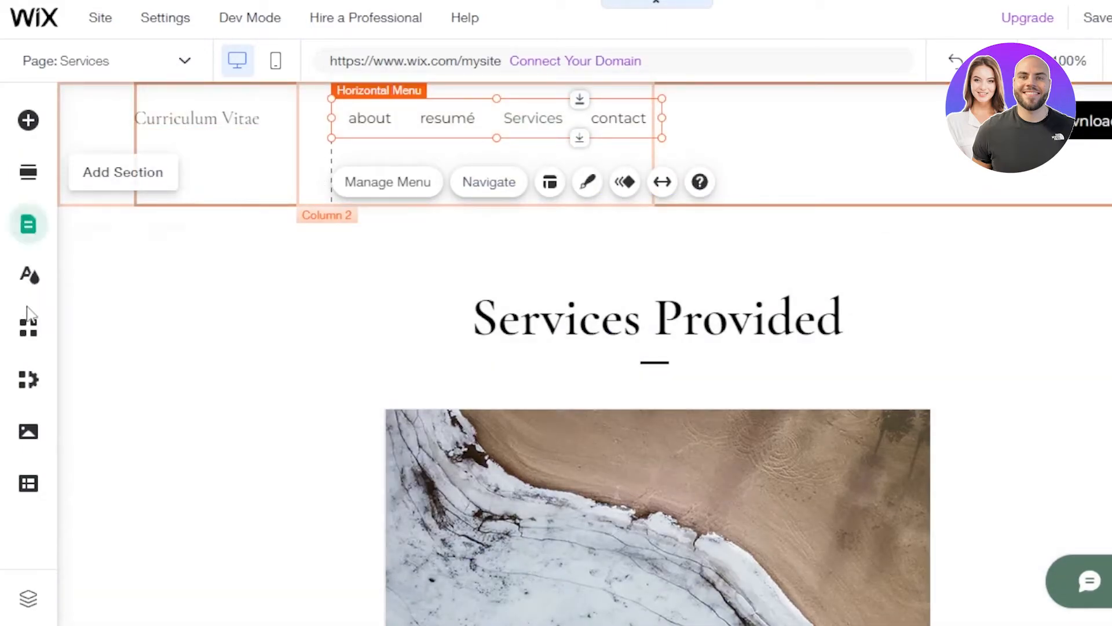
Step: Switch from the Services page back to the CV home page for editing
click(28, 224)
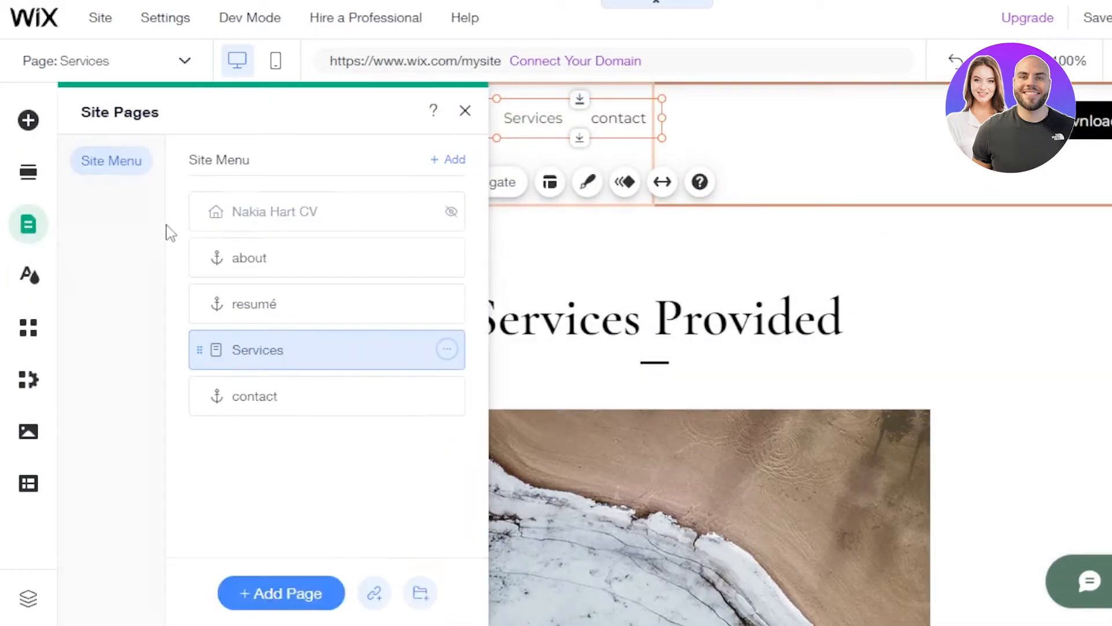
click(240, 212)
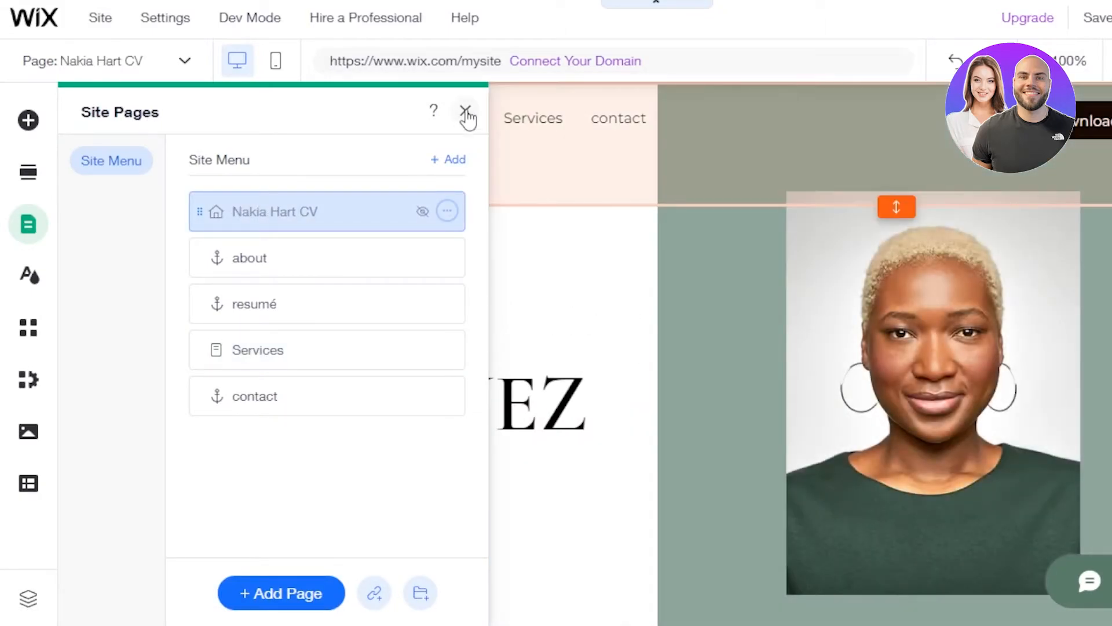
click(466, 113)
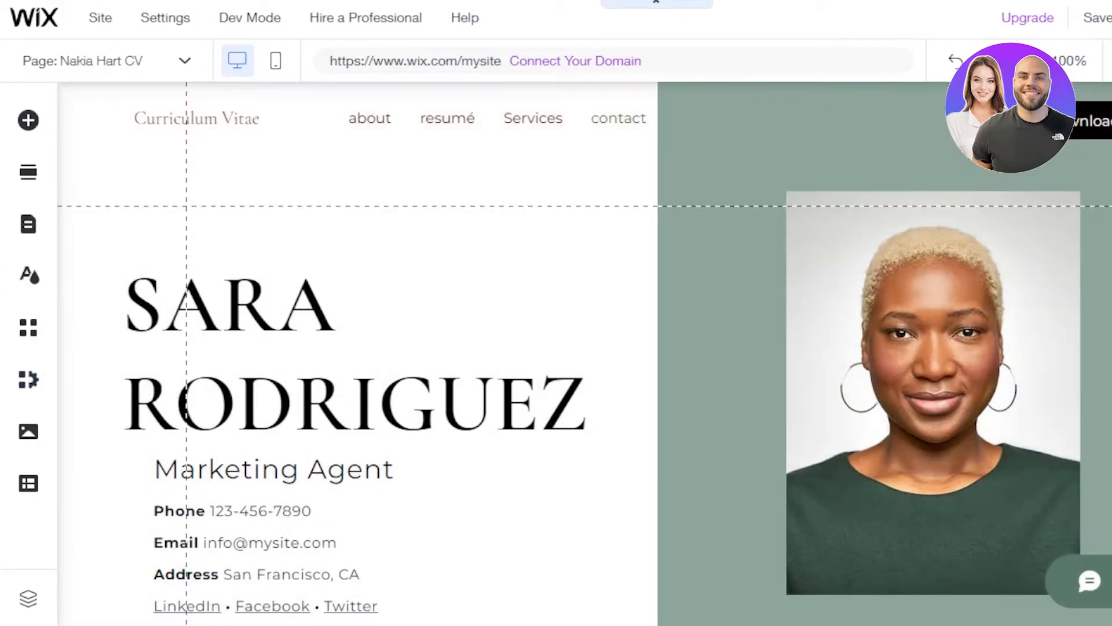
Step: Look at the text settings and link options of the contact details block below the subtitle, leaving them without edits
scroll(504, 271, down, 5)
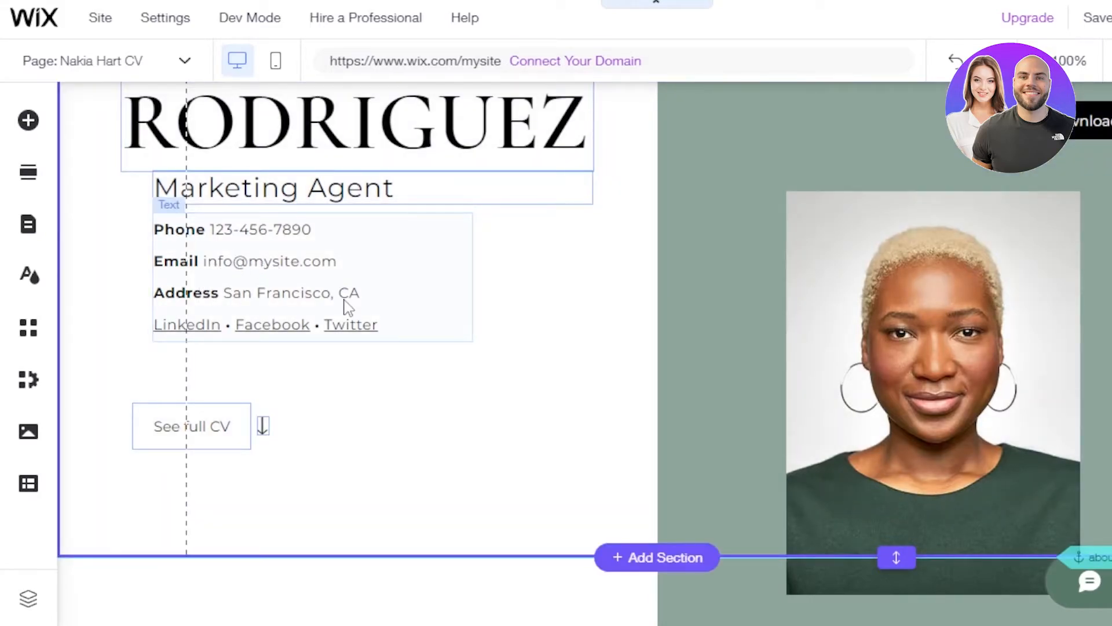
click(382, 327)
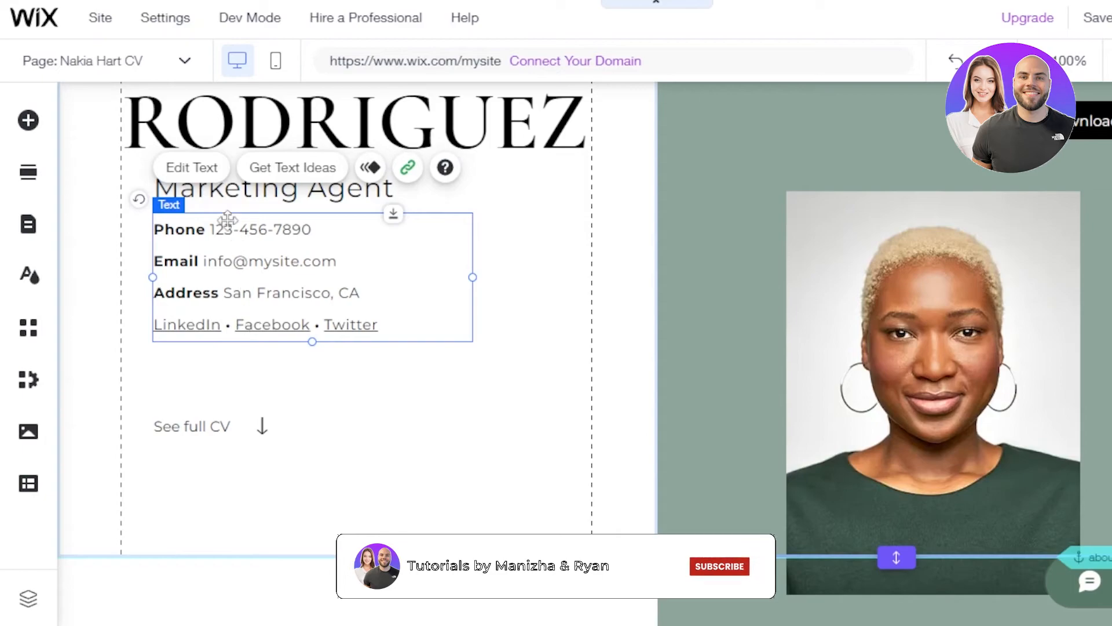
click(193, 168)
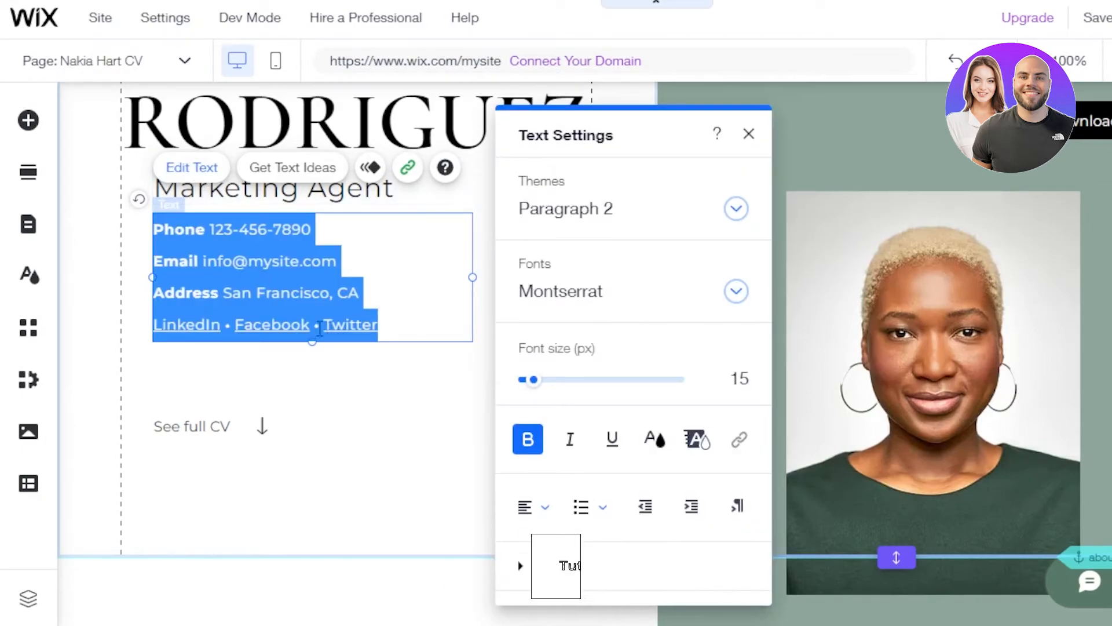
click(407, 167)
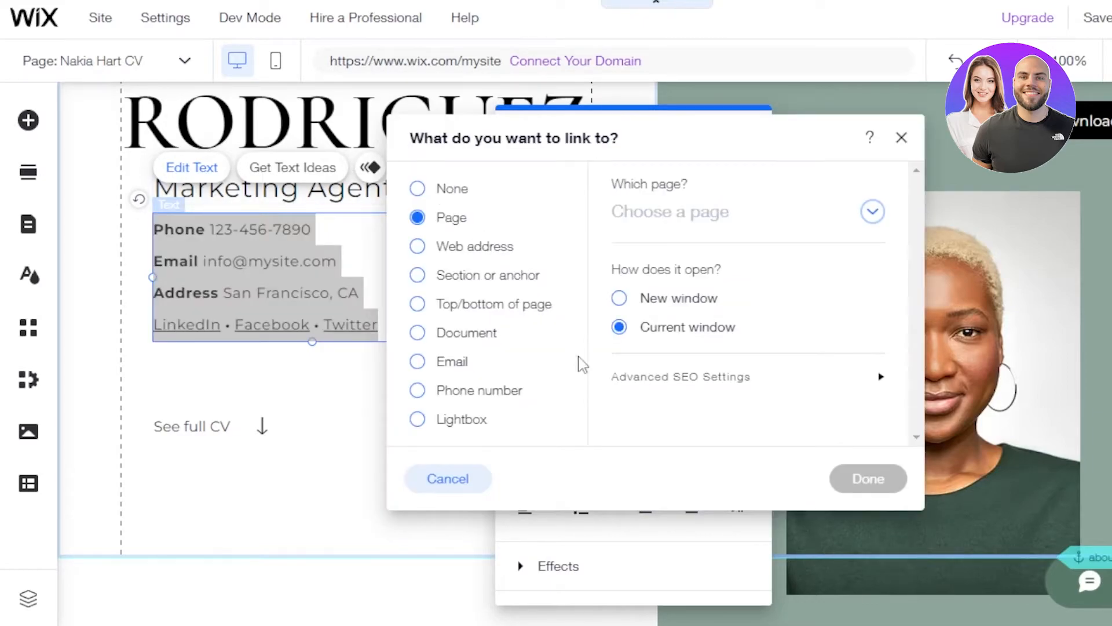
click(900, 138)
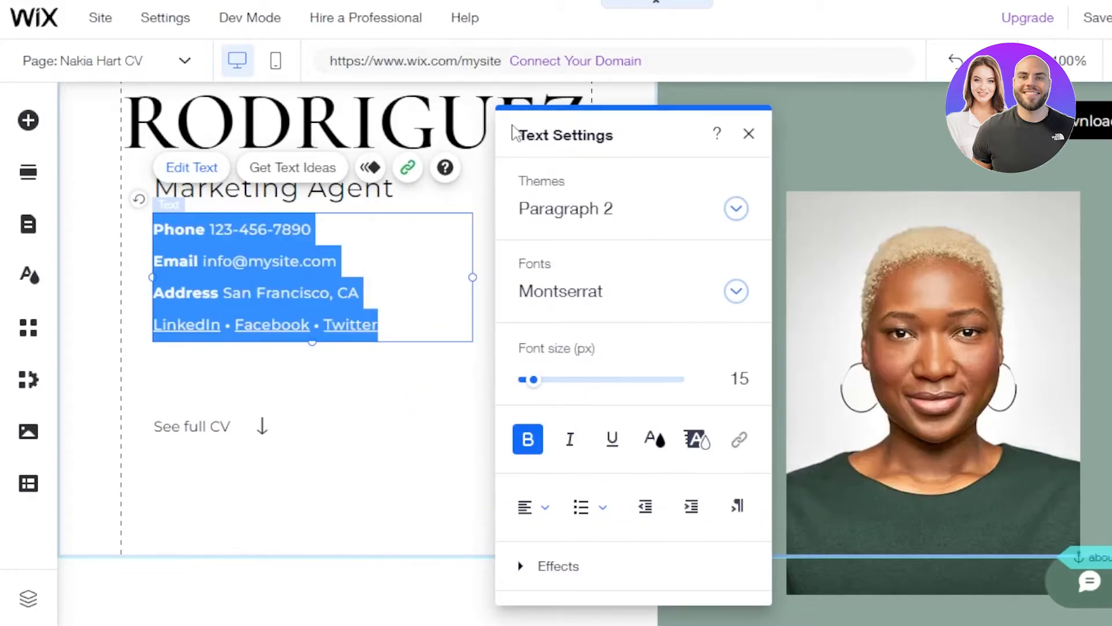
click(86, 264)
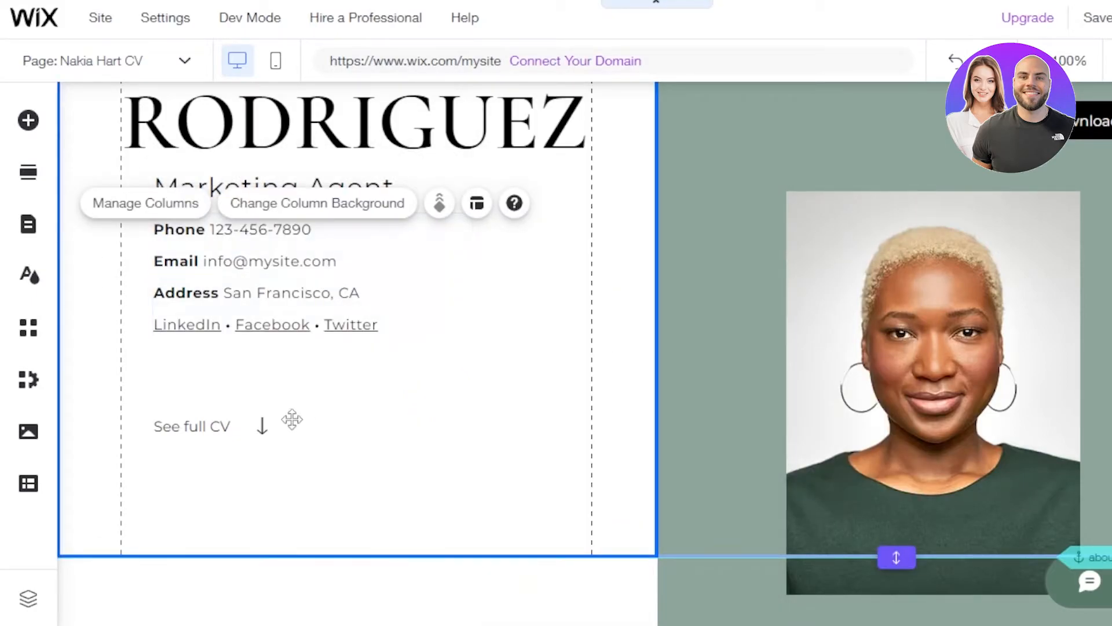
Step: View the text settings of the paragraph in the About section without editing its content
scroll(1085, 377, down, 5)
scroll(333, 285, down, 5)
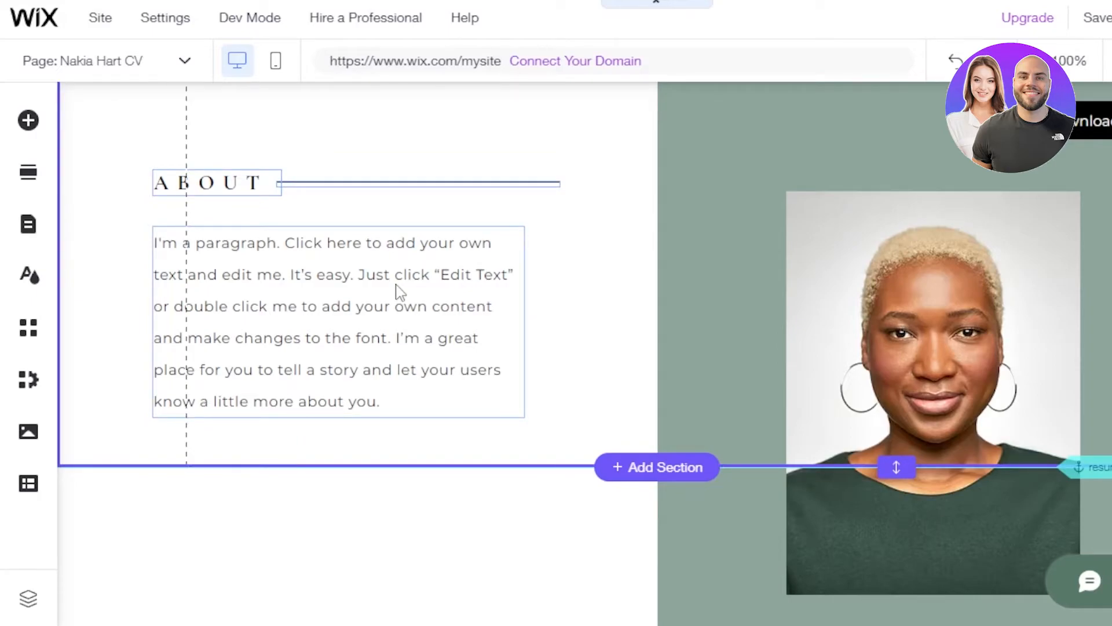
click(251, 293)
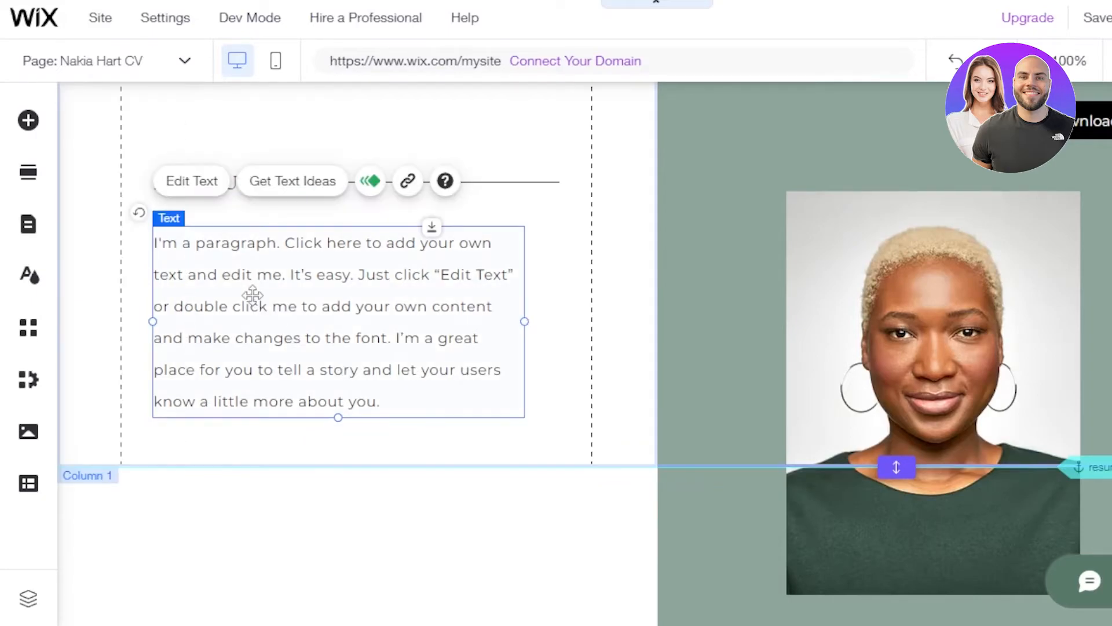
click(187, 192)
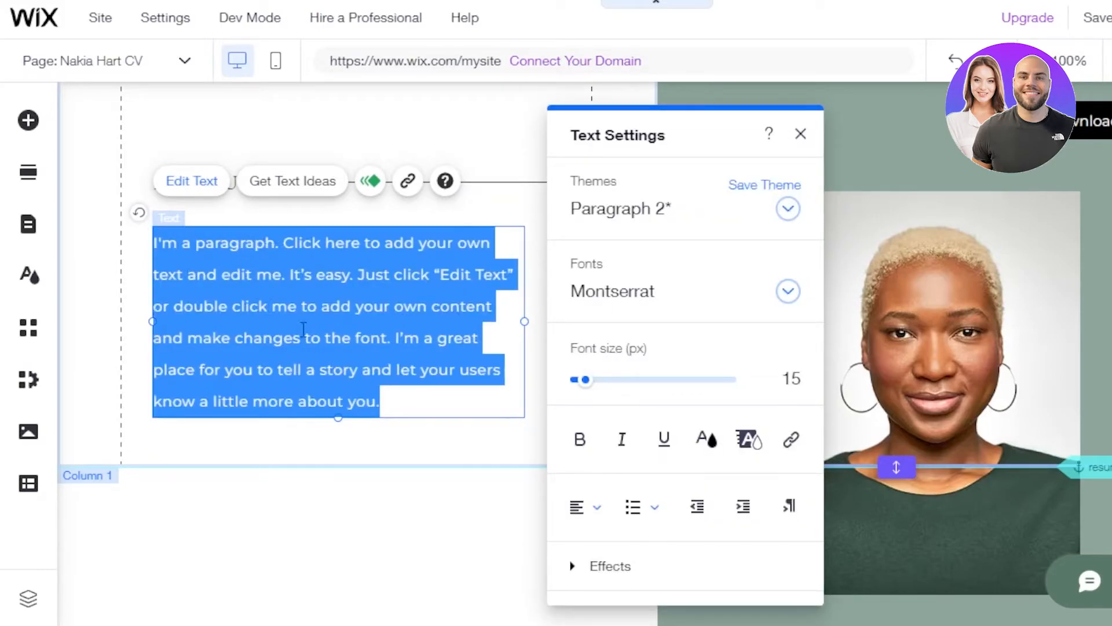
click(421, 437)
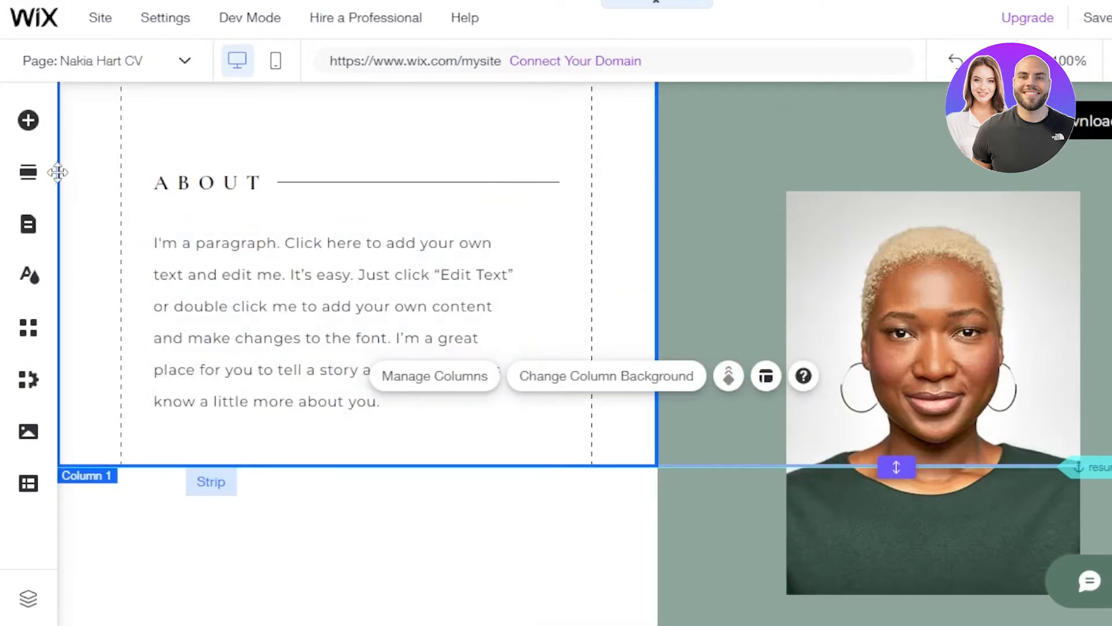
Step: Browse the addable element categories, including Button, Decorative, Gallery, Payments and Strip
click(29, 121)
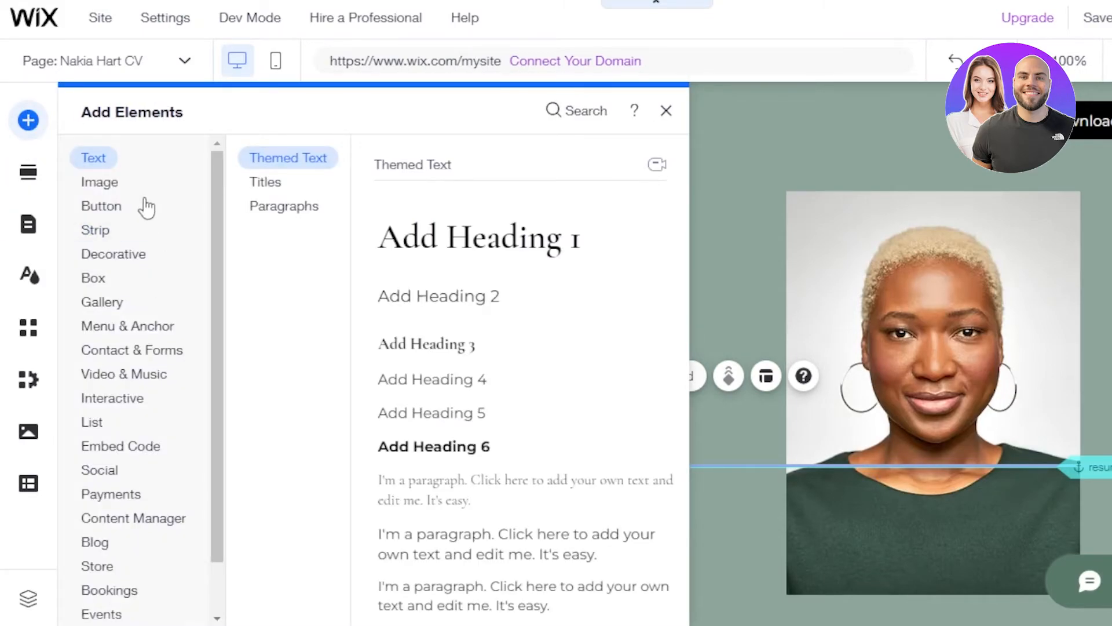
click(94, 182)
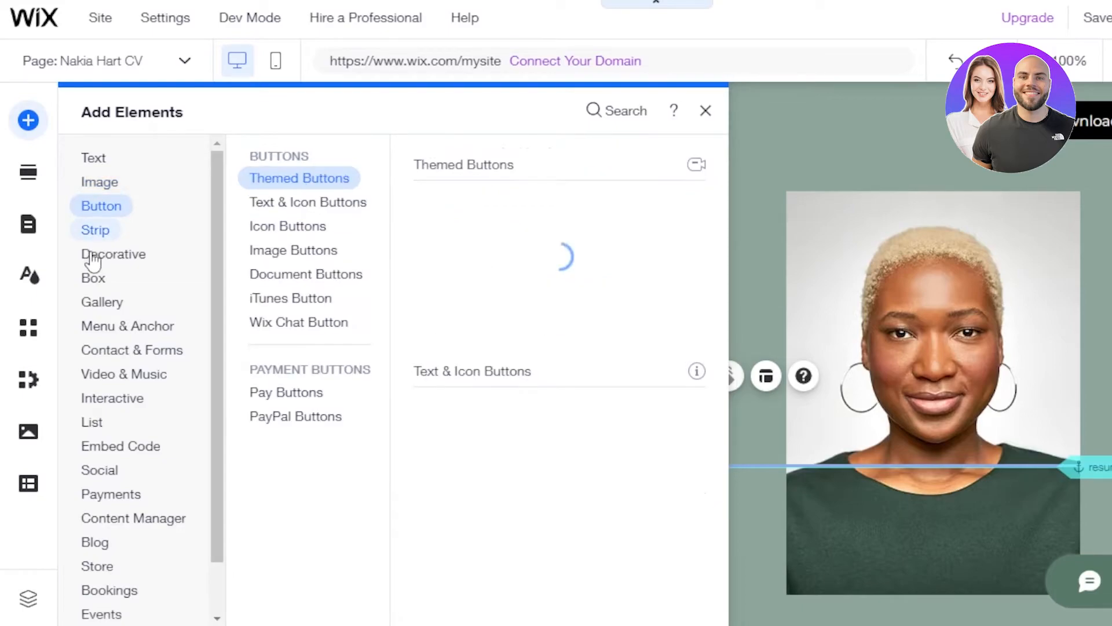
click(104, 258)
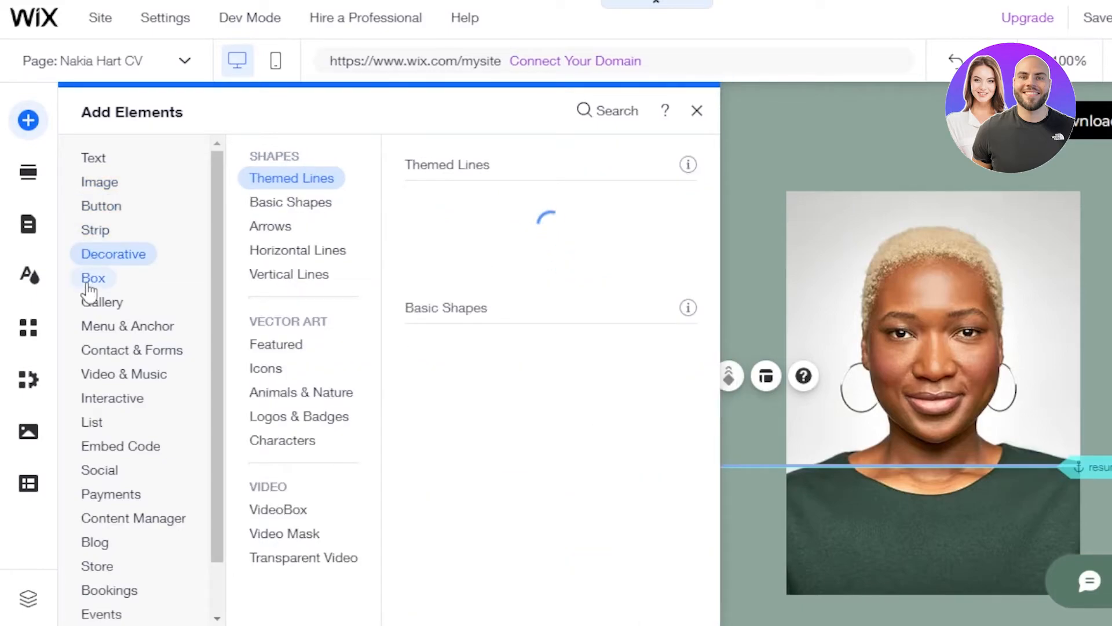
click(90, 281)
click(104, 306)
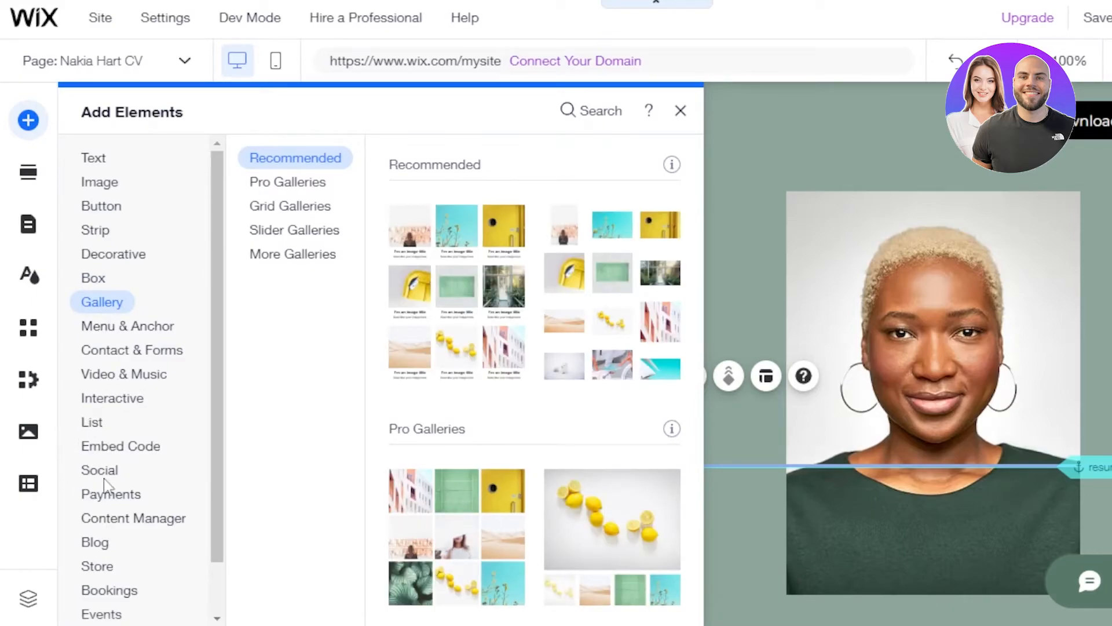
click(106, 502)
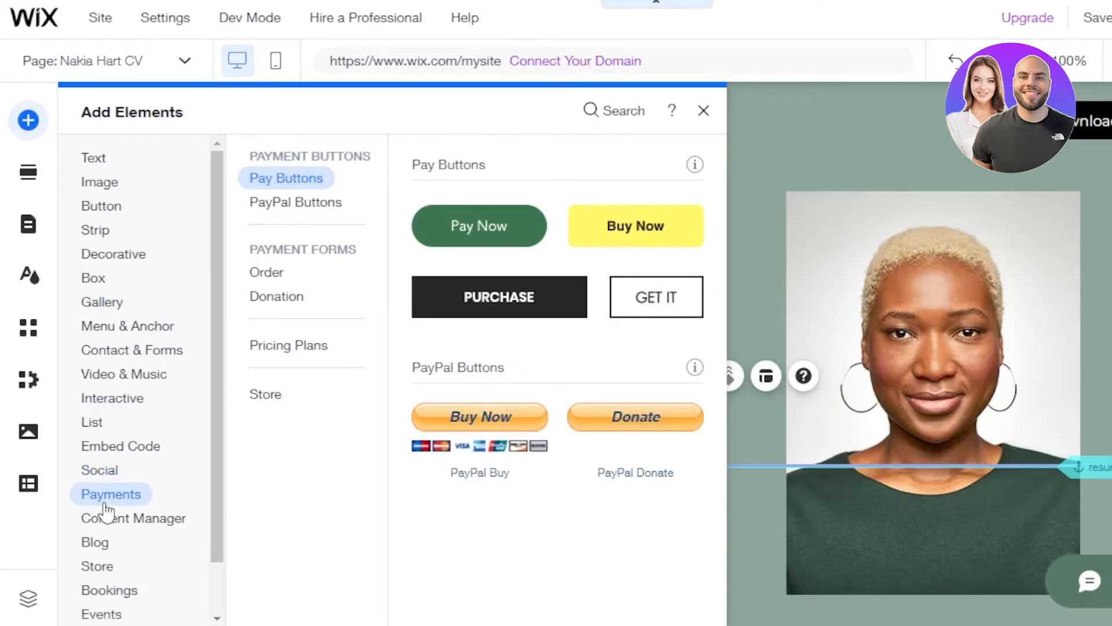
drag(221, 255, 222, 174)
click(99, 206)
click(116, 255)
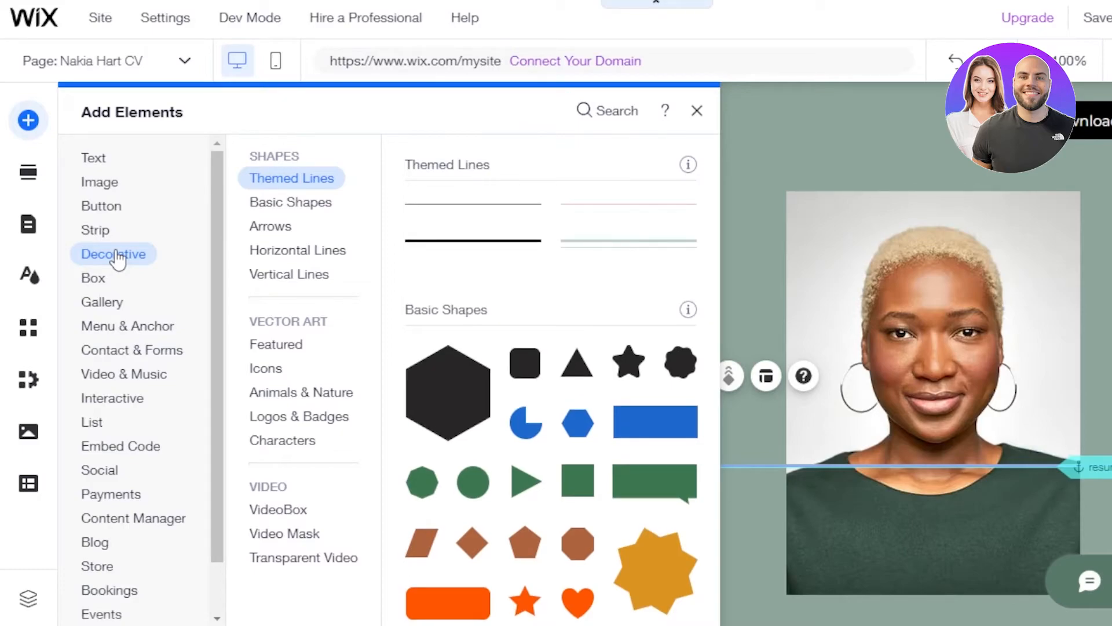
click(109, 326)
click(115, 301)
click(125, 208)
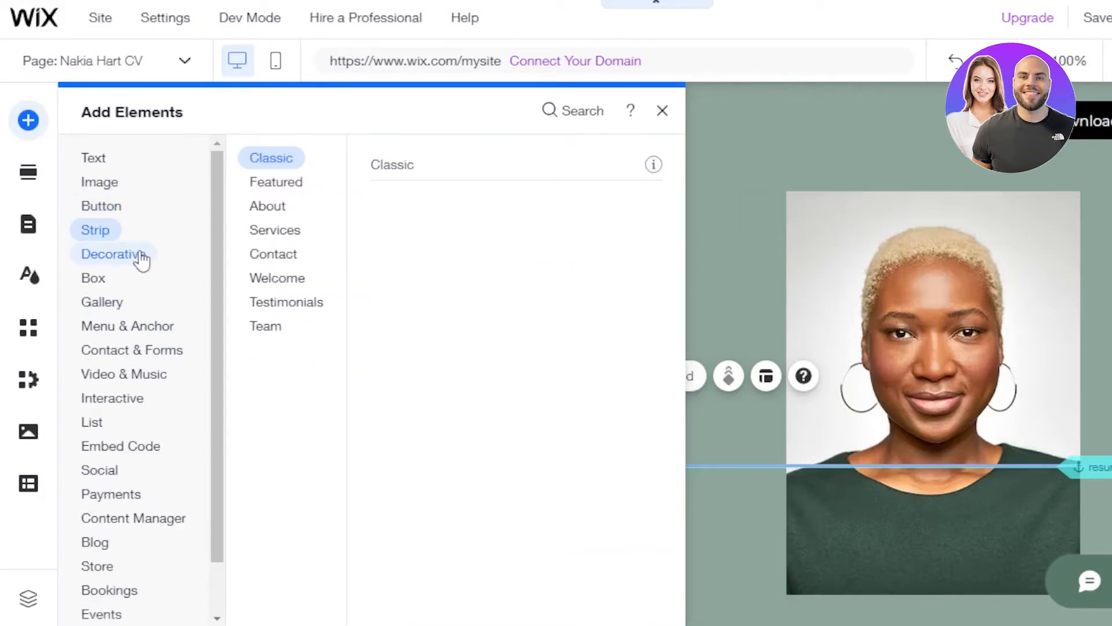
Step: Add a green dashed horizontal line from the decorative elements and place it just below the About paragraph
mouse_move(142, 261)
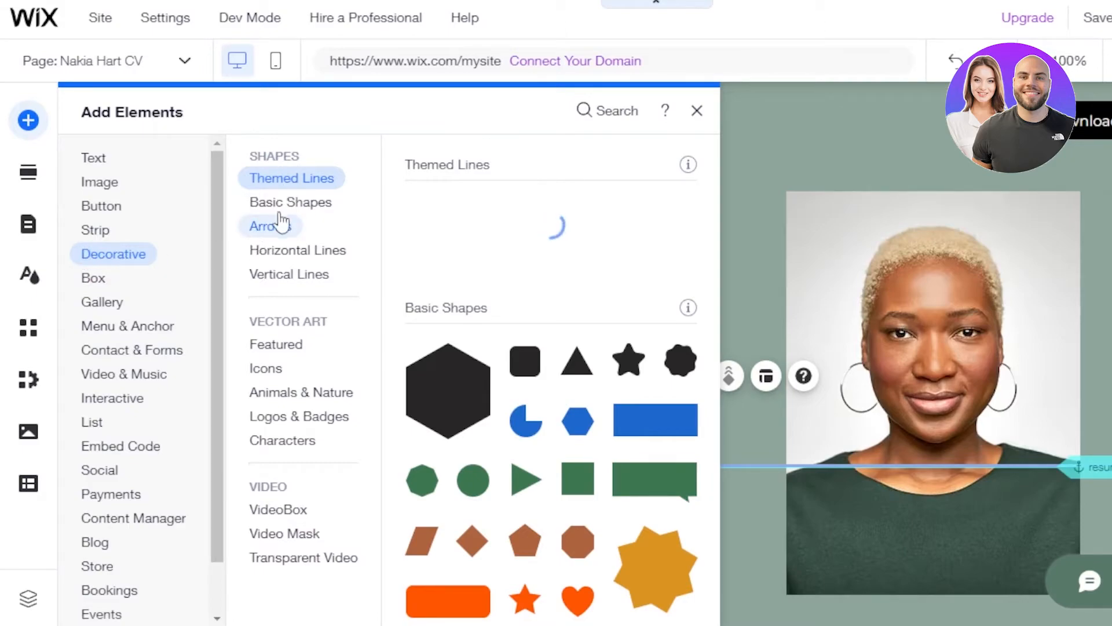
click(286, 251)
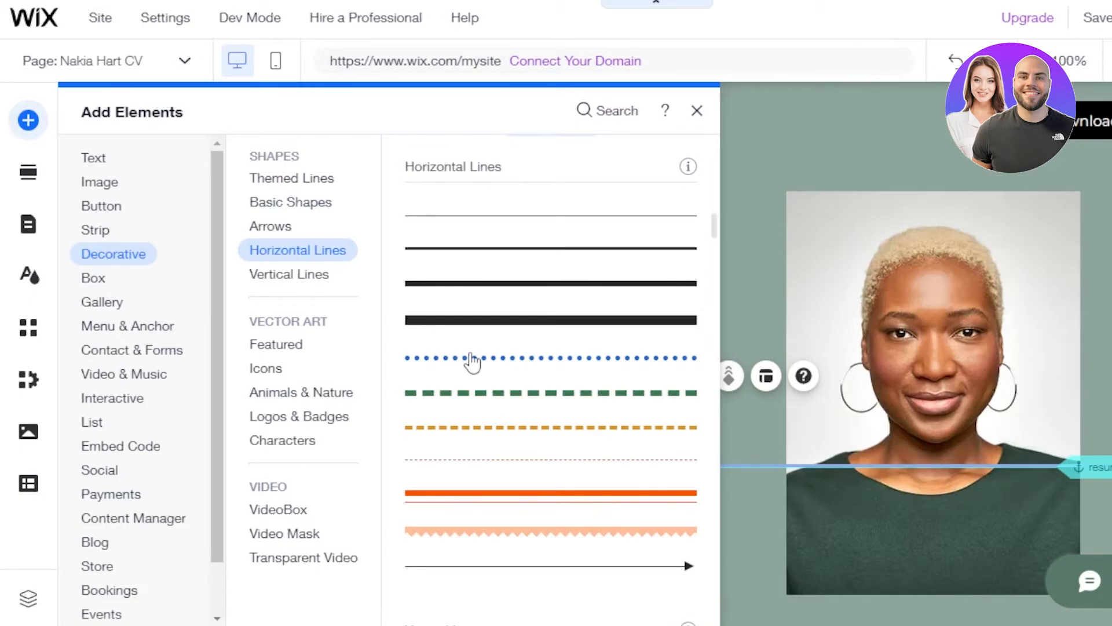
click(475, 396)
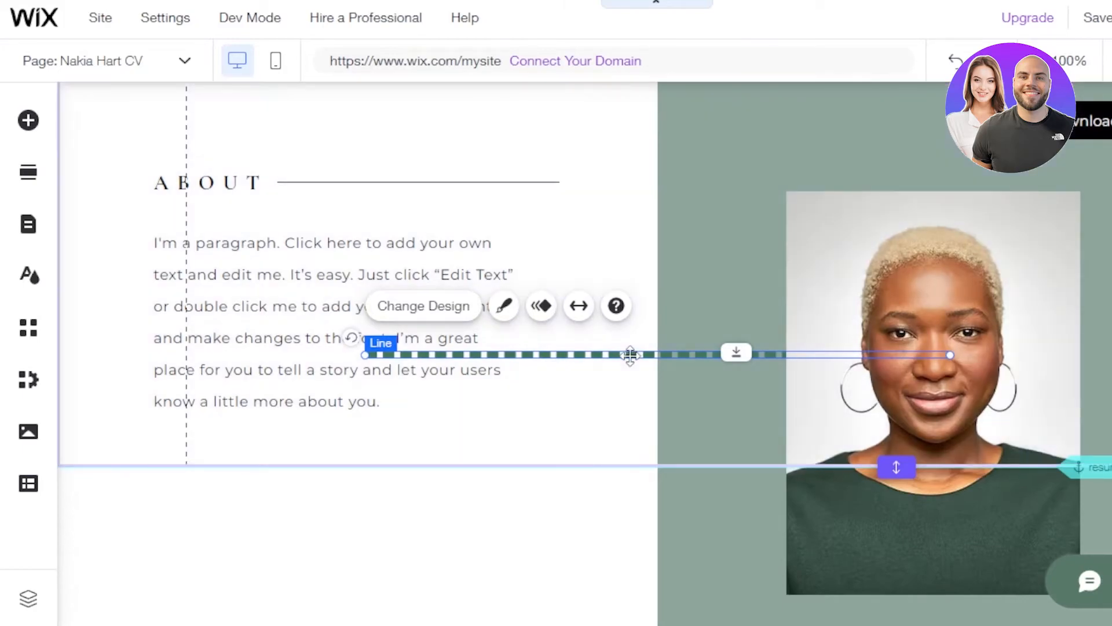
drag(631, 353, 336, 438)
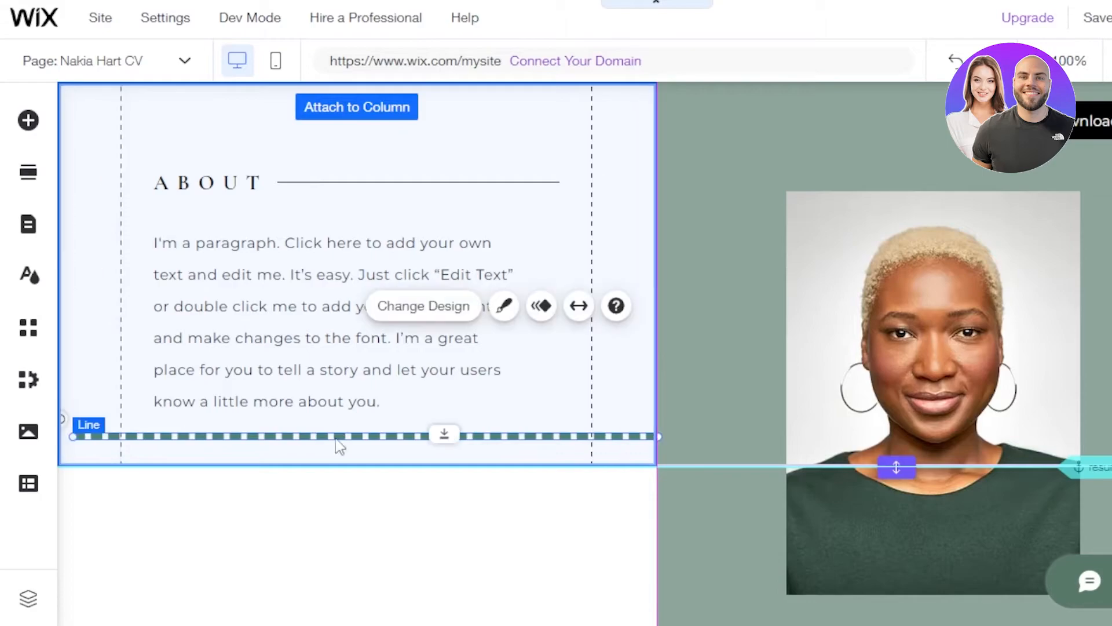
click(508, 524)
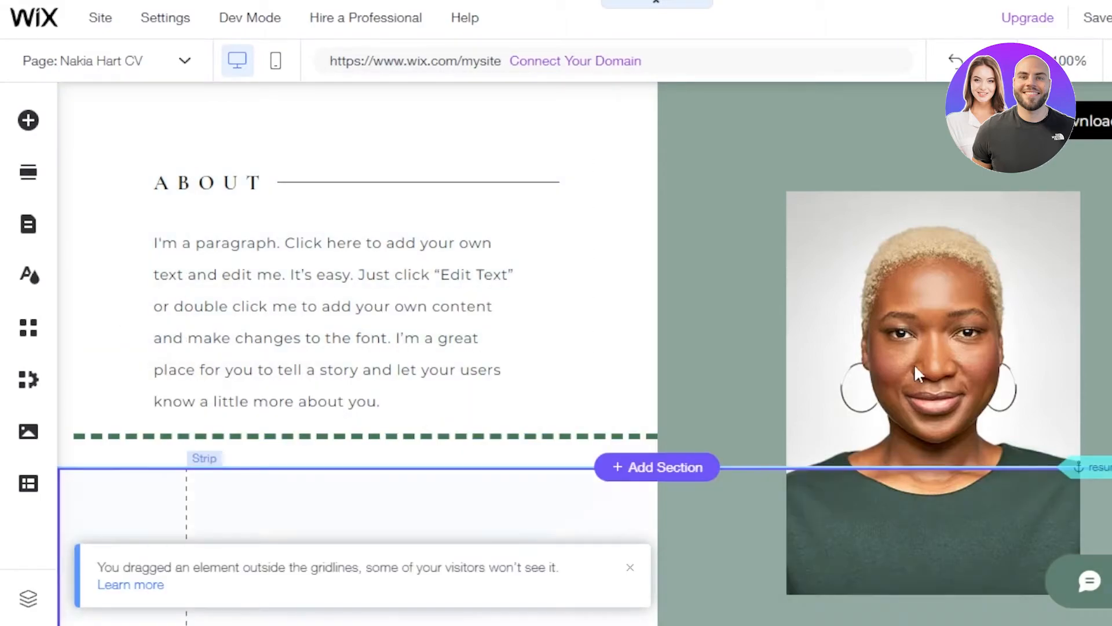
scroll(1011, 251, down, 3)
scroll(360, 347, up, 7)
scroll(359, 348, down, 2)
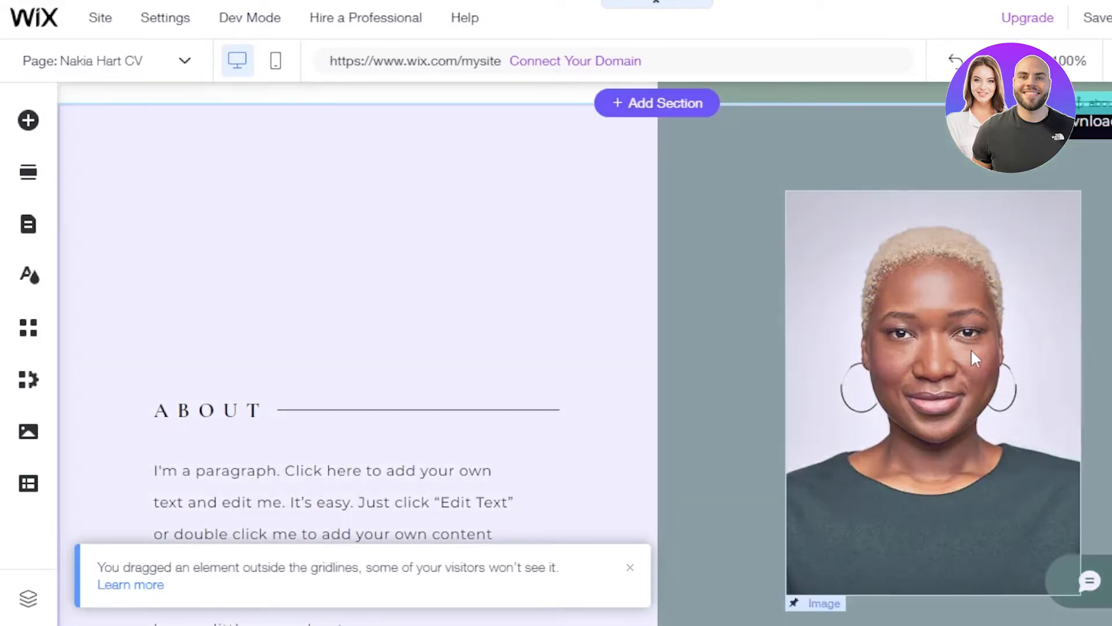
Step: Replace the template's portrait image with a new photo uploaded from the computer
click(973, 351)
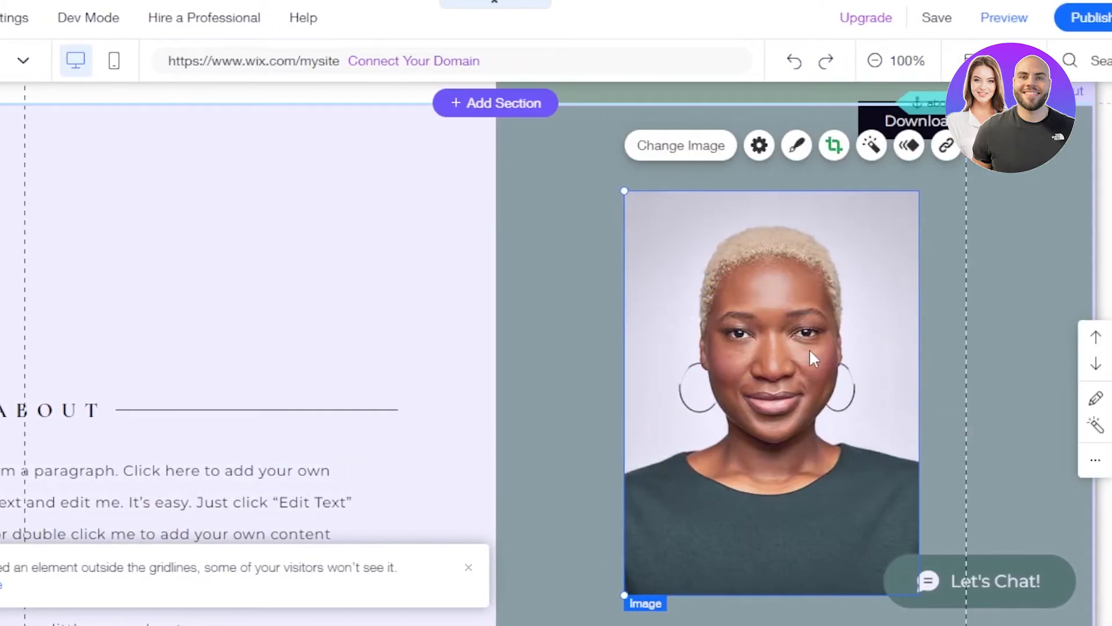
click(694, 149)
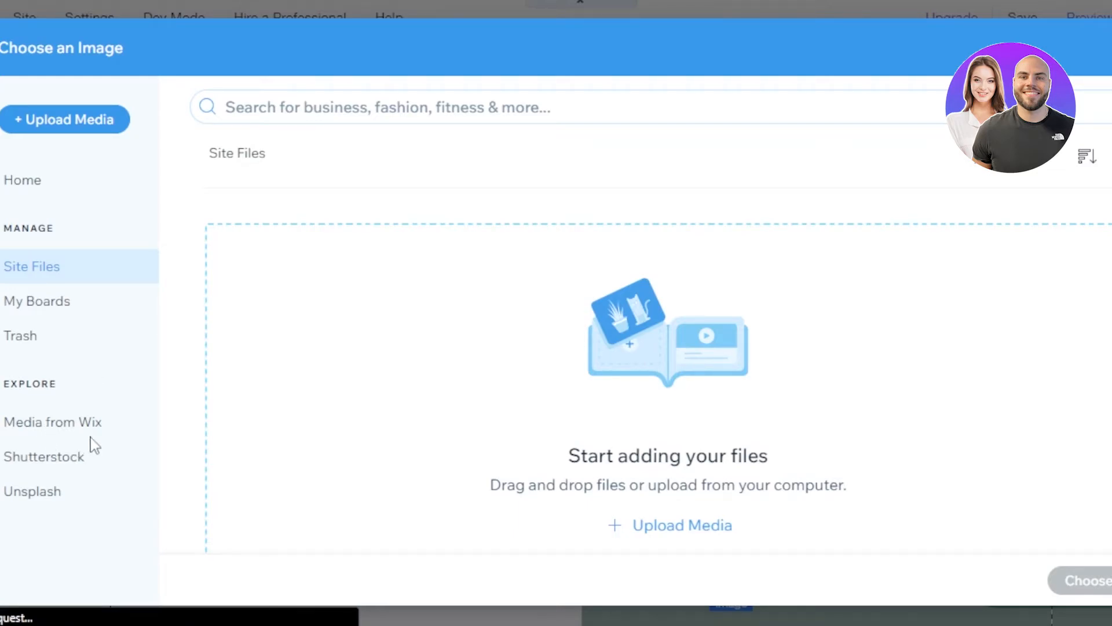
click(70, 123)
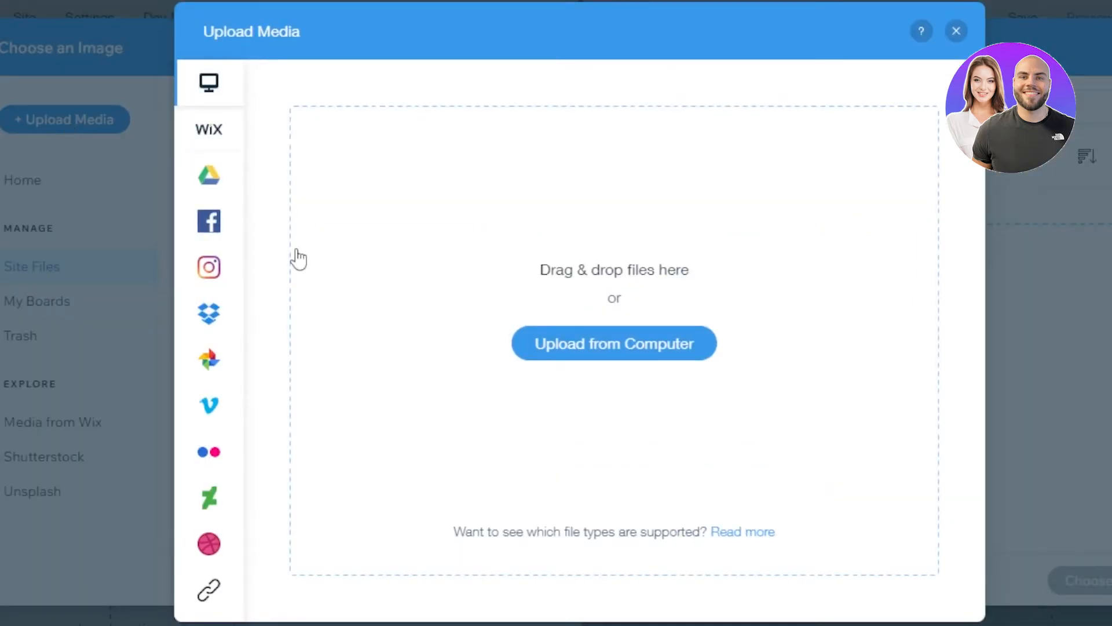
click(566, 347)
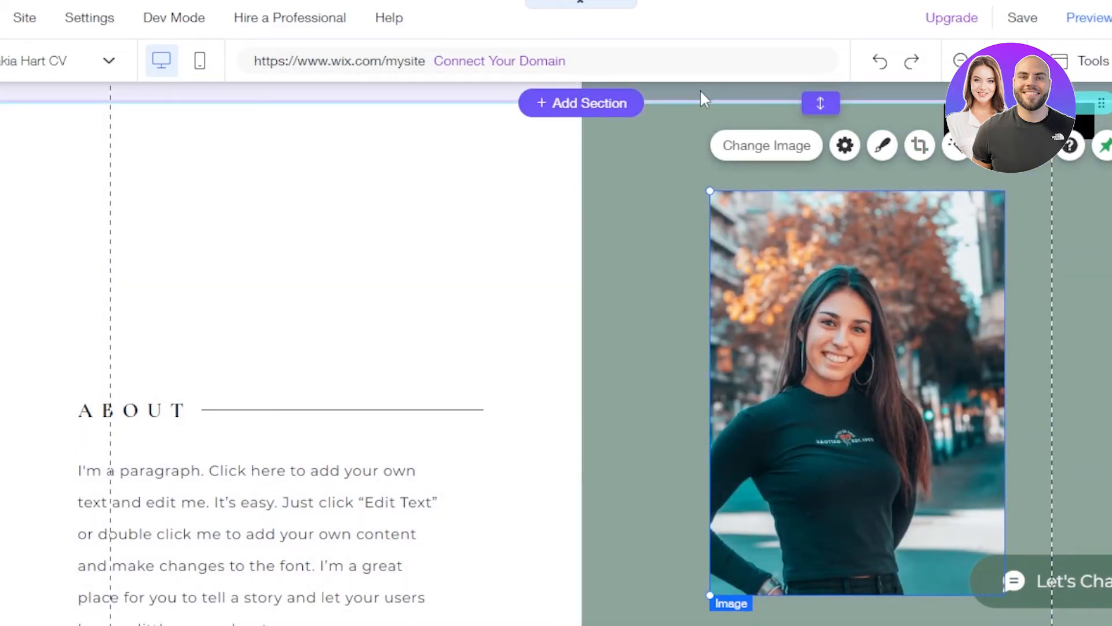
Step: View the quick edit options of the About section, including section and strip backgrounds, title and paragraph
click(700, 92)
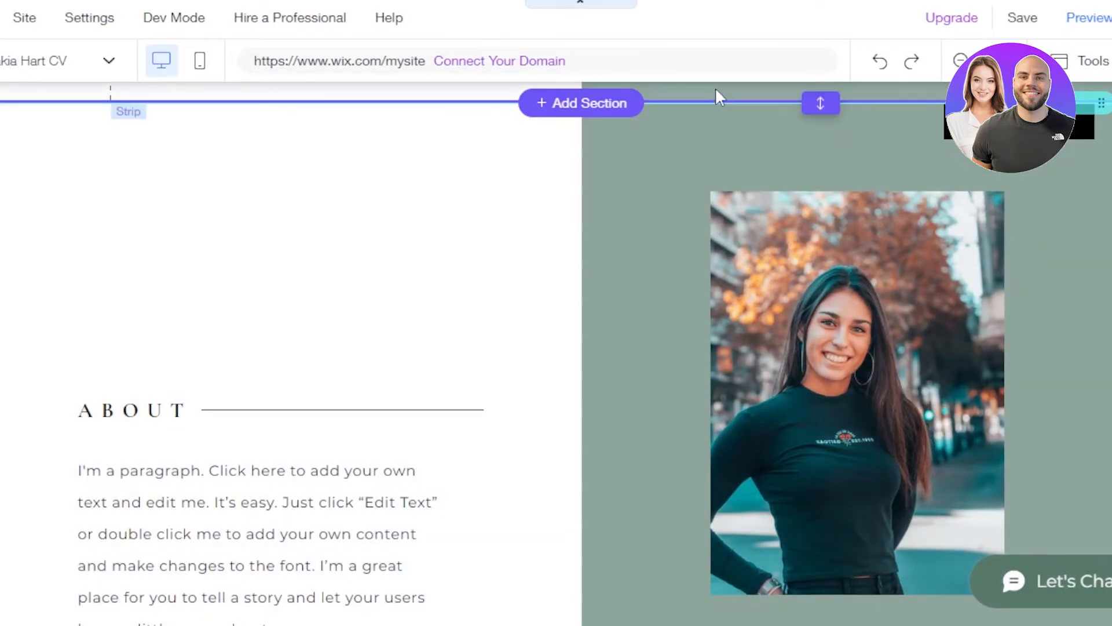
click(717, 96)
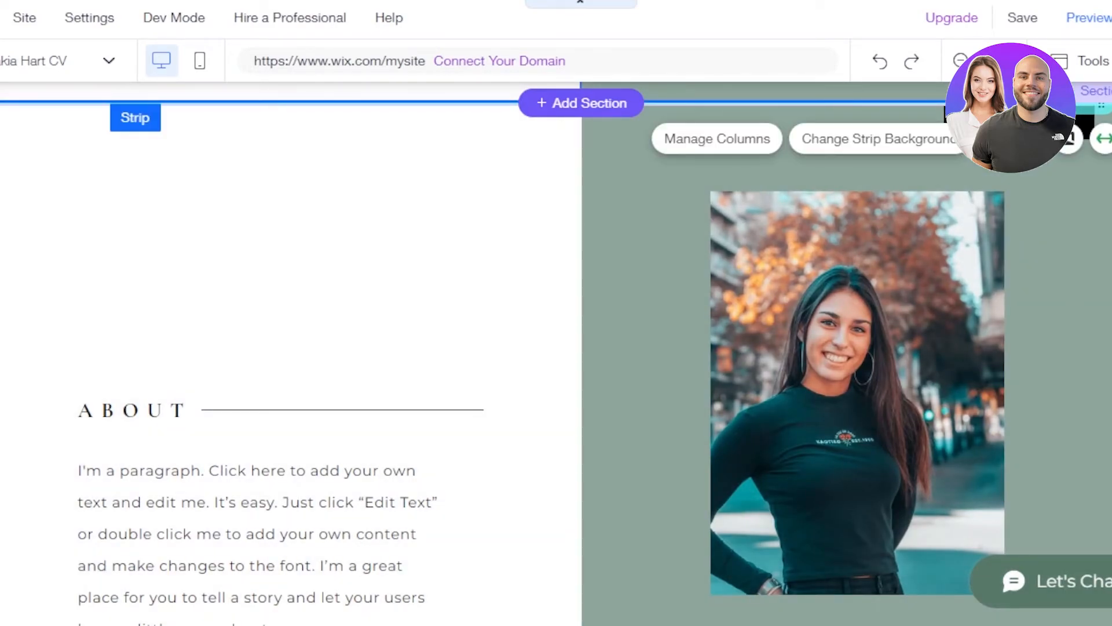
click(1095, 91)
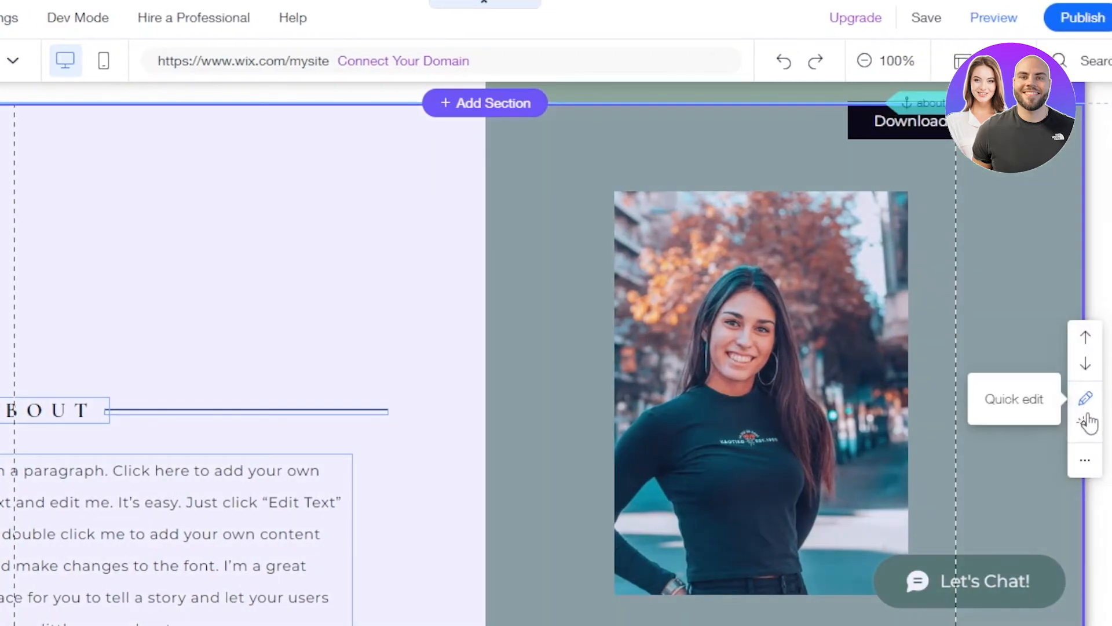
click(1087, 406)
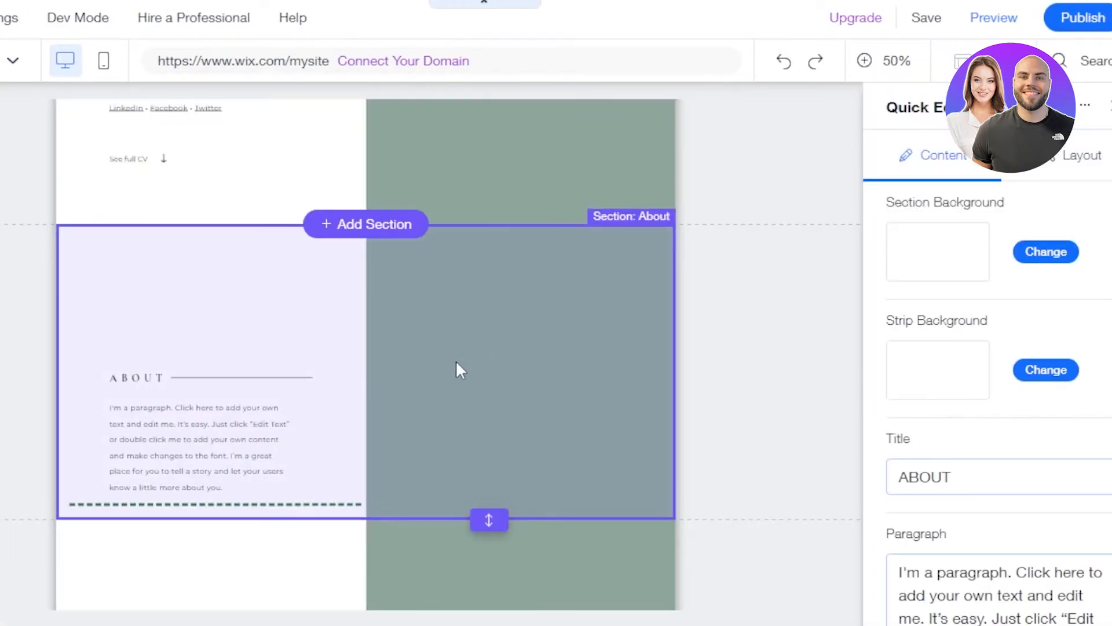
click(543, 155)
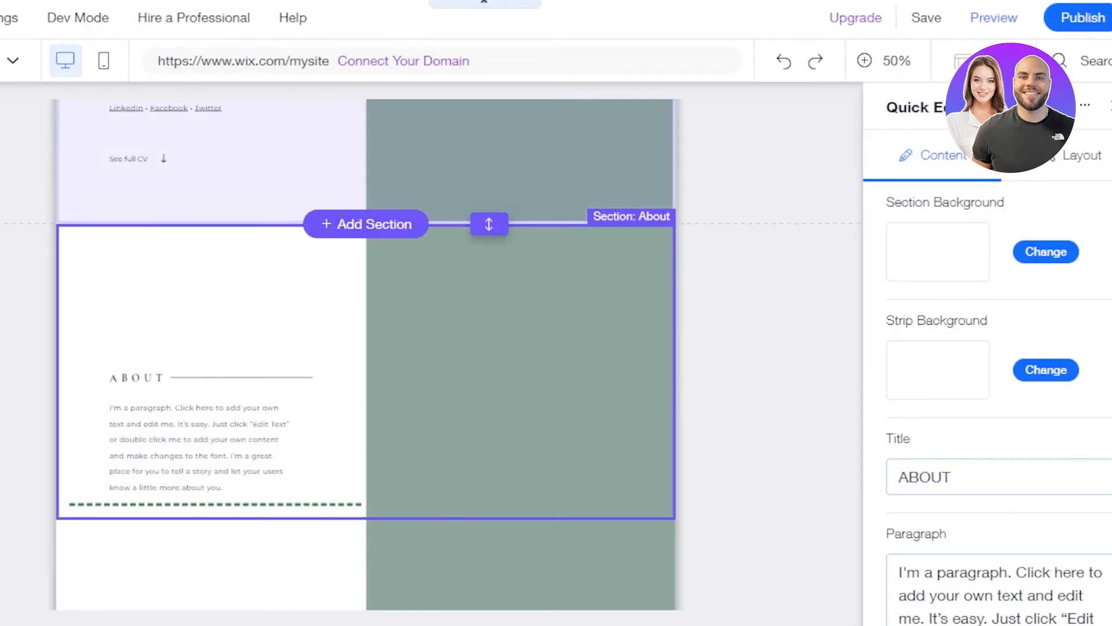
click(270, 149)
Step: Add the green rounded SHOP text-and-icon button just below the Content Writer Intern entry
scroll(244, 353, down, 12)
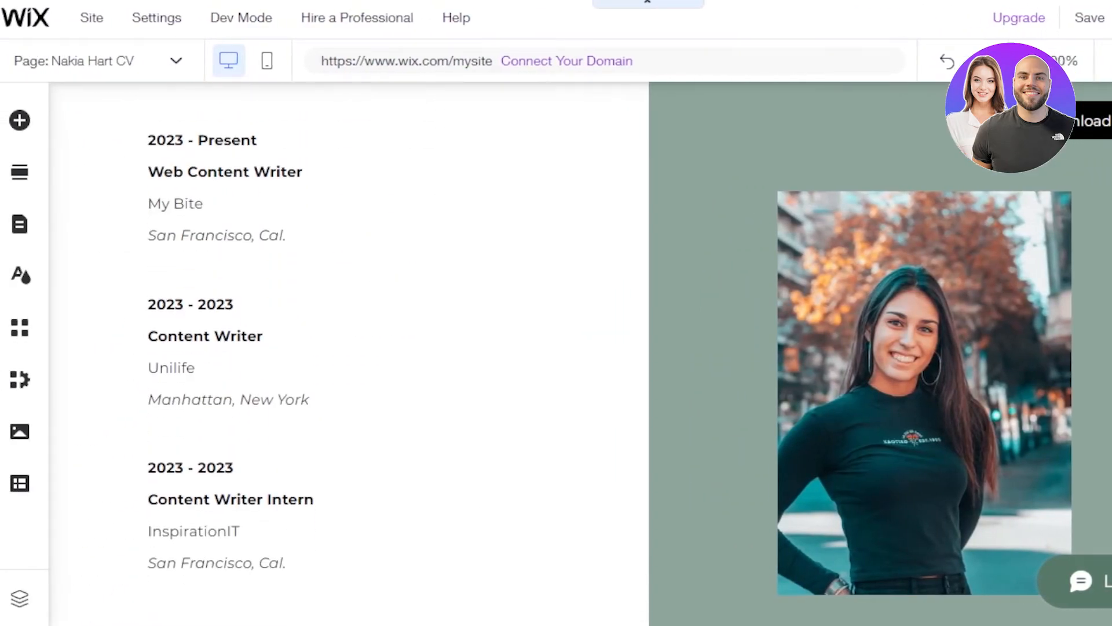
scroll(348, 354, down, 1)
scroll(365, 346, up, 4)
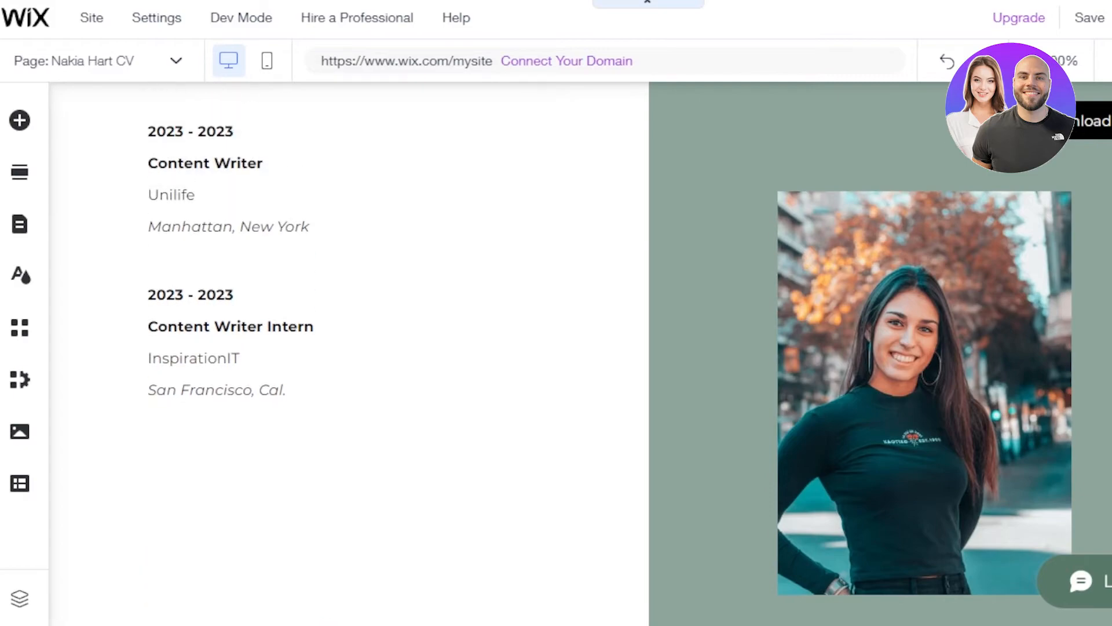
scroll(365, 346, down, 1)
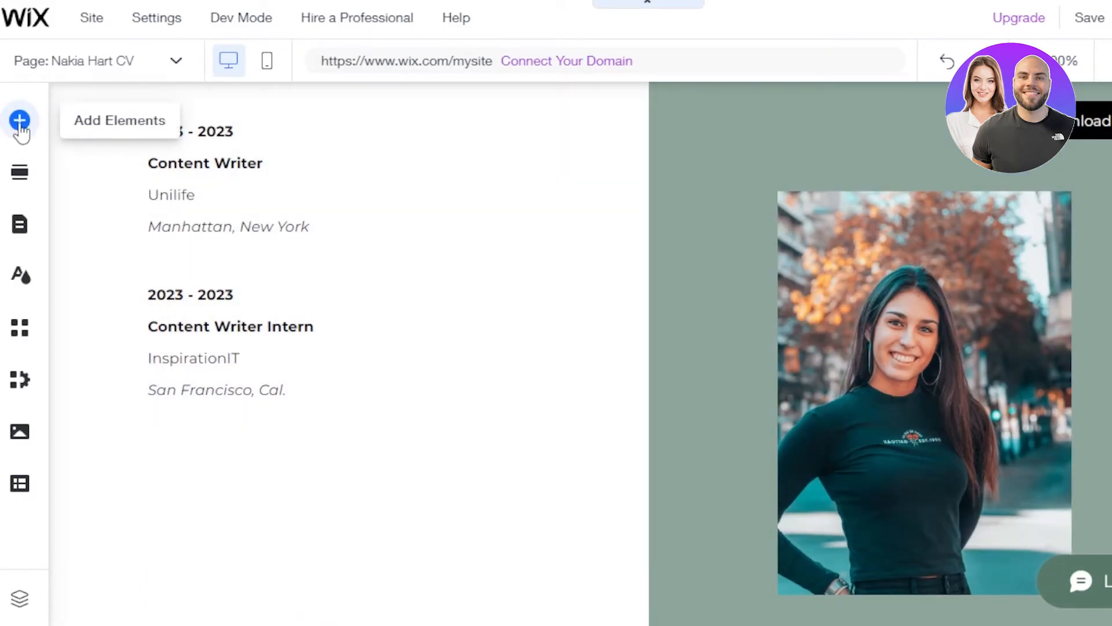
click(20, 123)
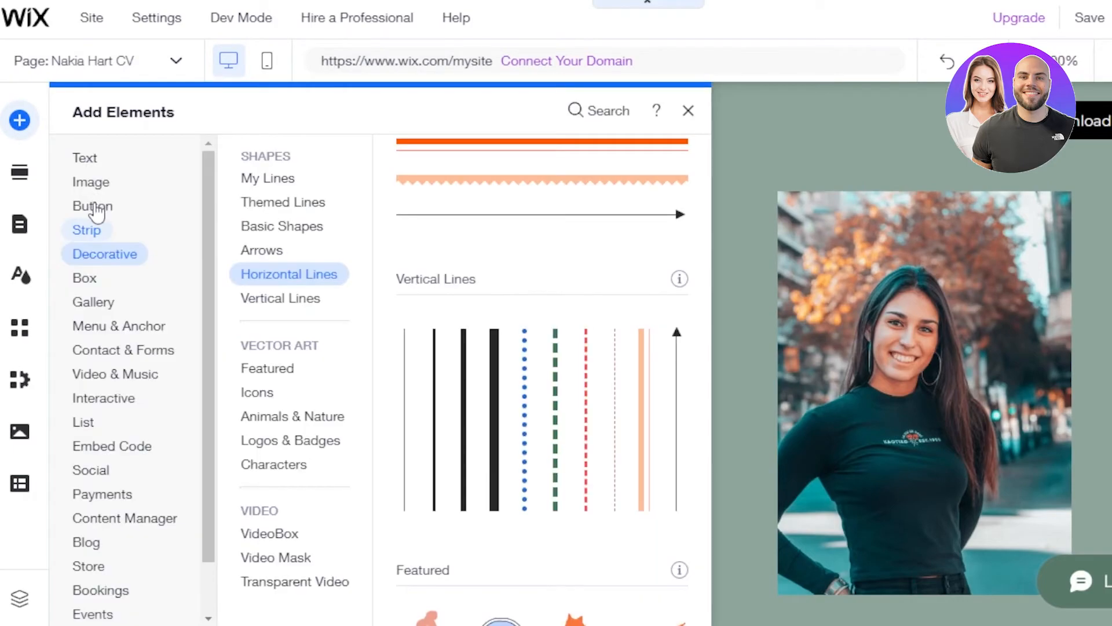
click(99, 207)
click(325, 221)
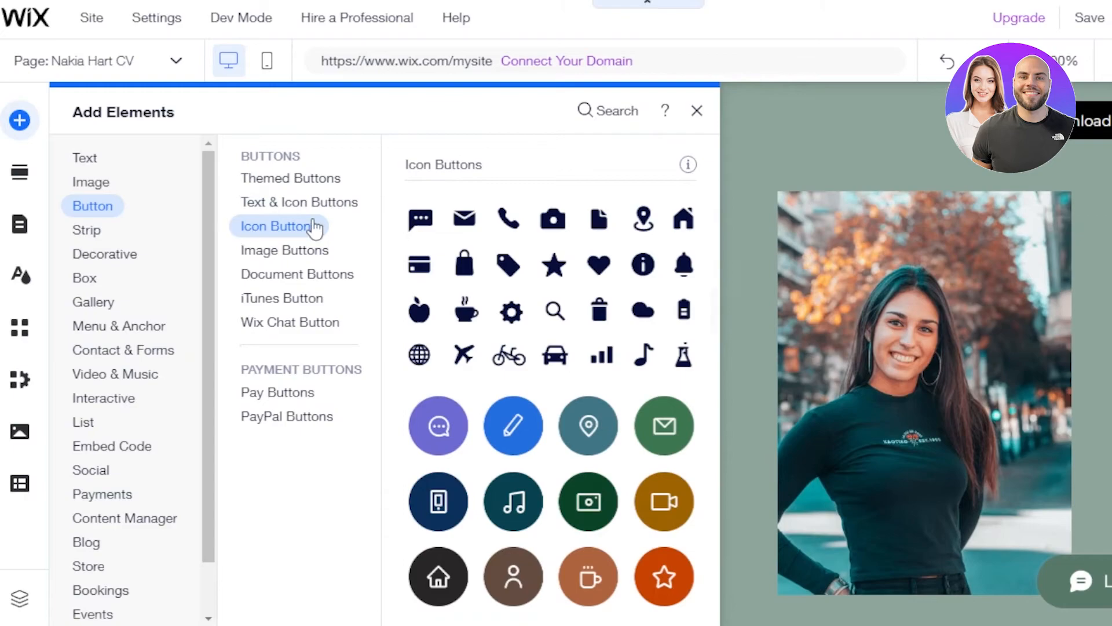
click(306, 180)
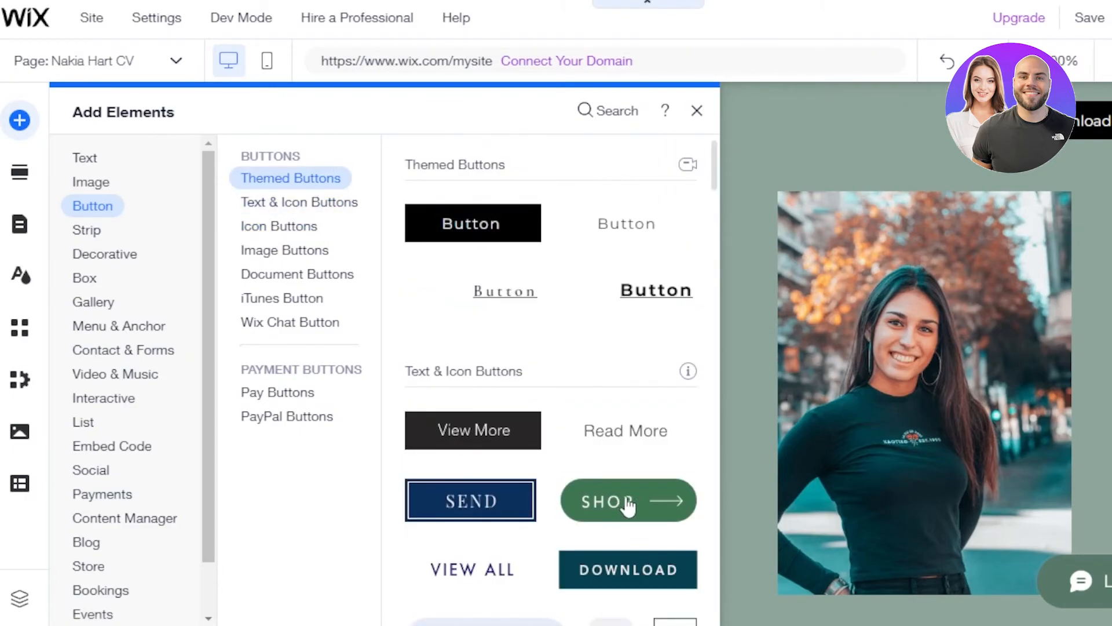
drag(625, 506, 345, 467)
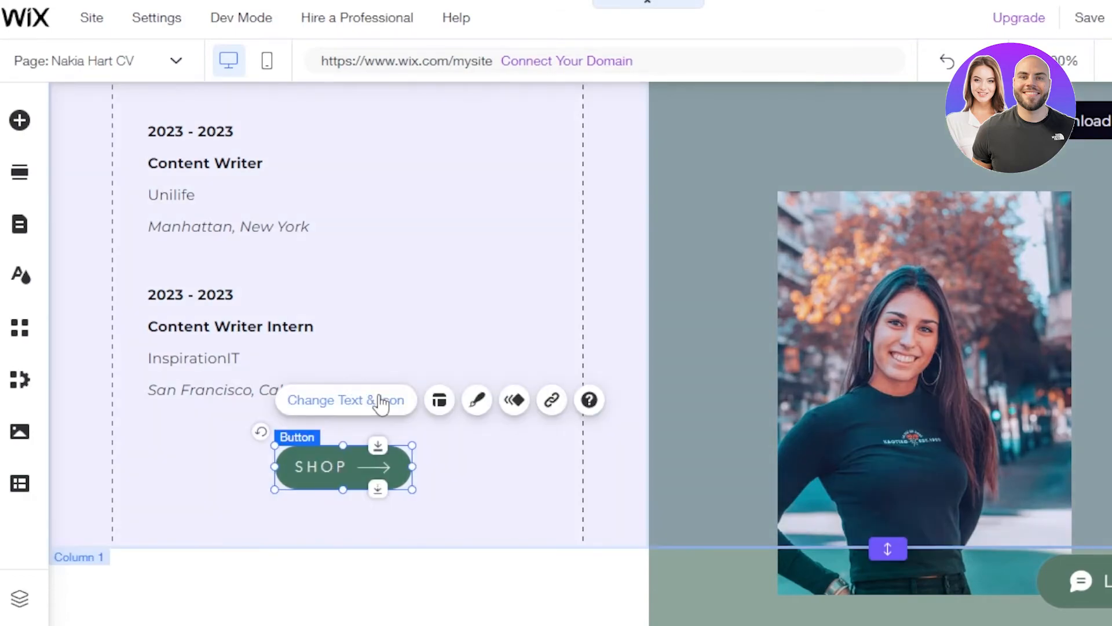
Step: Change the new green button's text to CLICK HERE, keeping the arrow icon
click(365, 406)
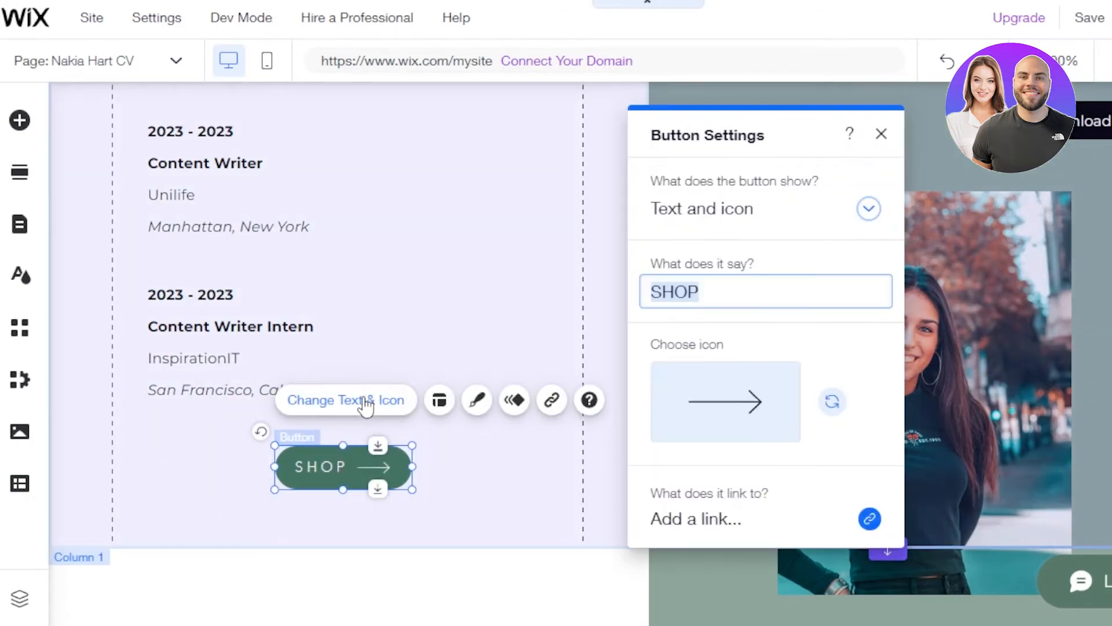
key(BackSpace)
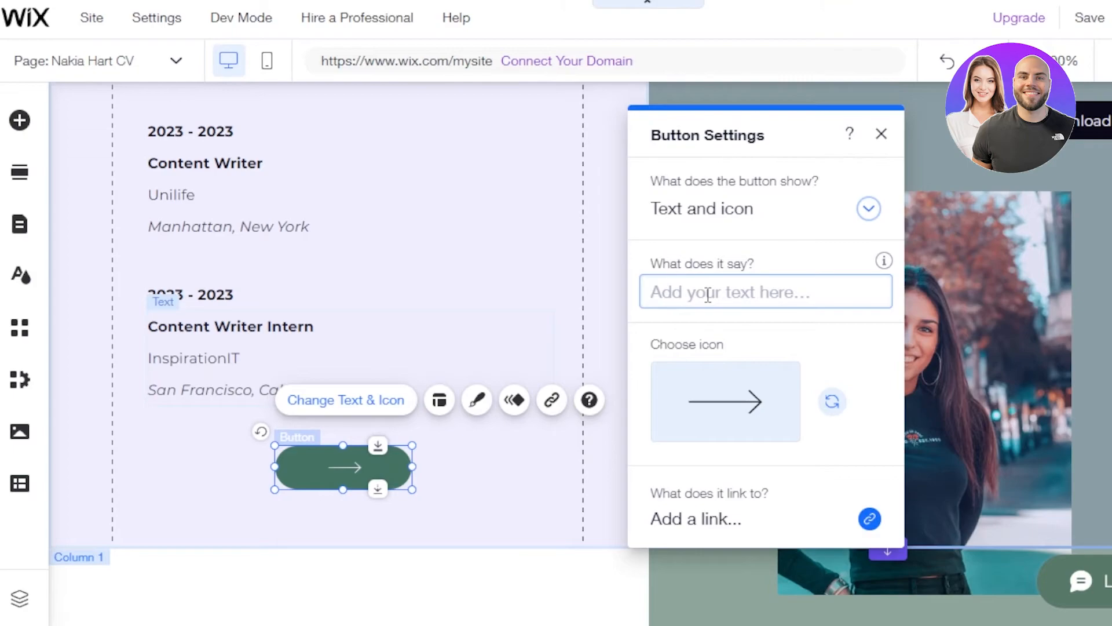
text(c)
key(BackSpace)
text(CLICK HERE)
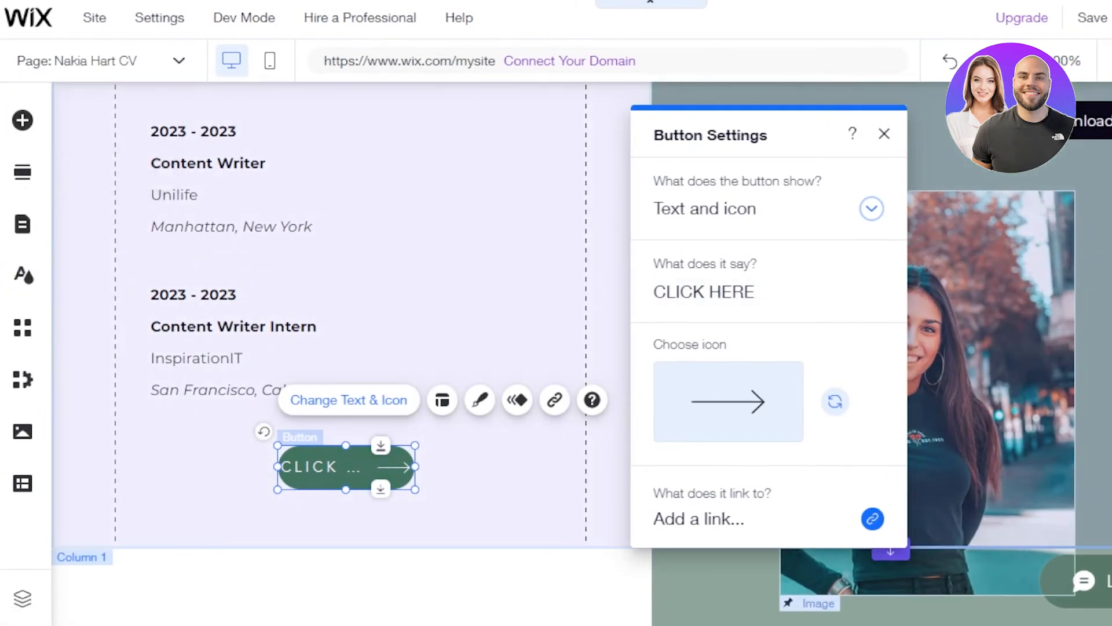
scroll(466, 430, down, 10)
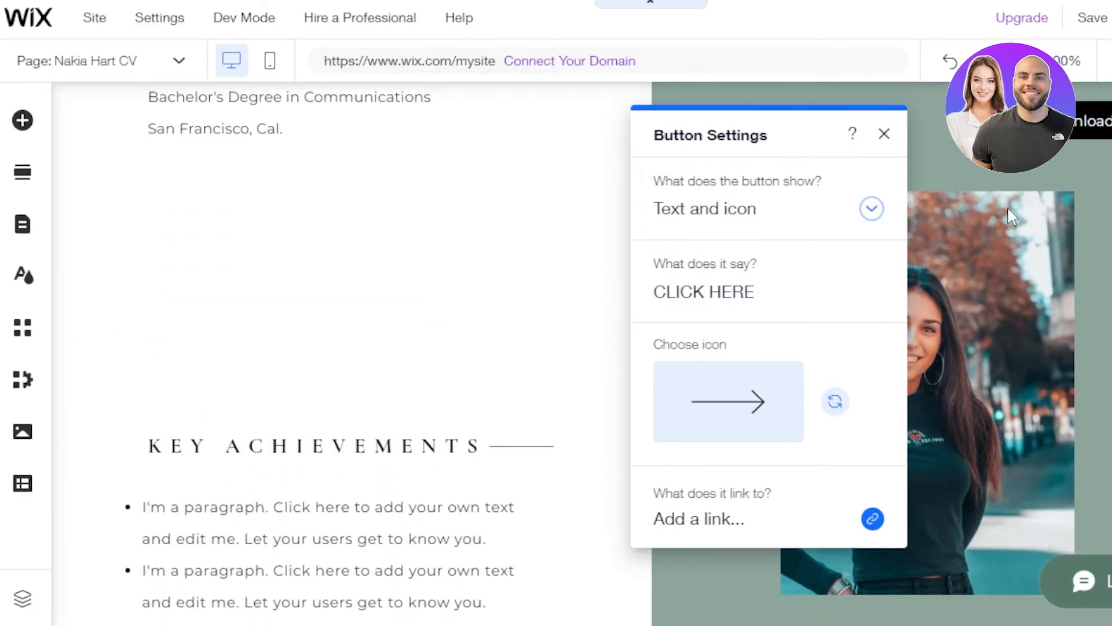
click(884, 135)
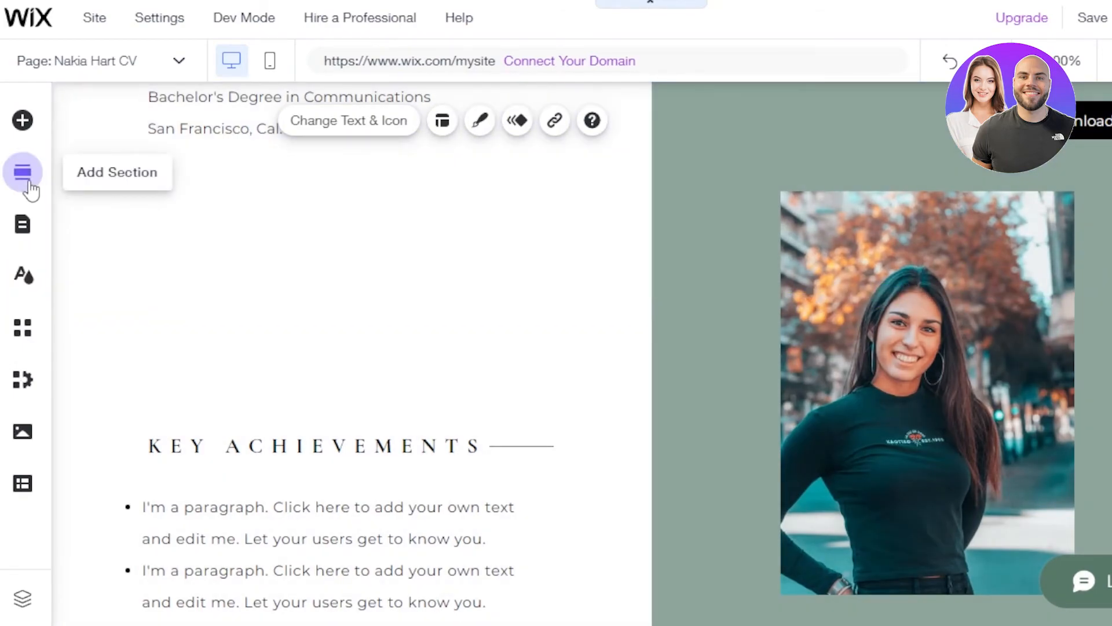
Step: Insert the "Grow Your Vision" welcome section between the intro and About sections, and check its placement
click(28, 184)
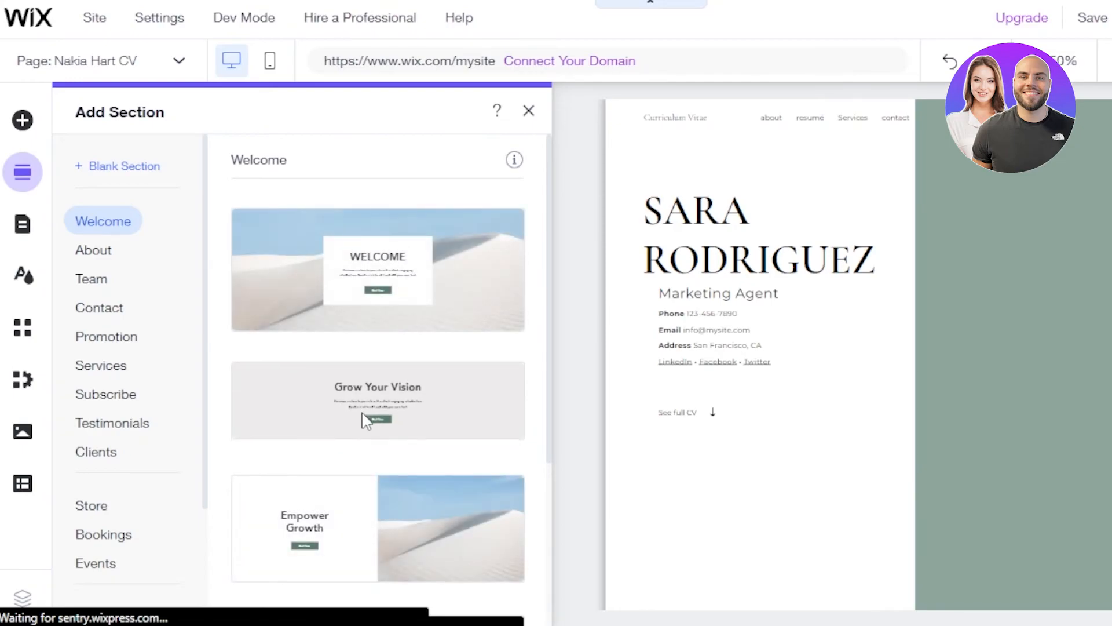
click(337, 417)
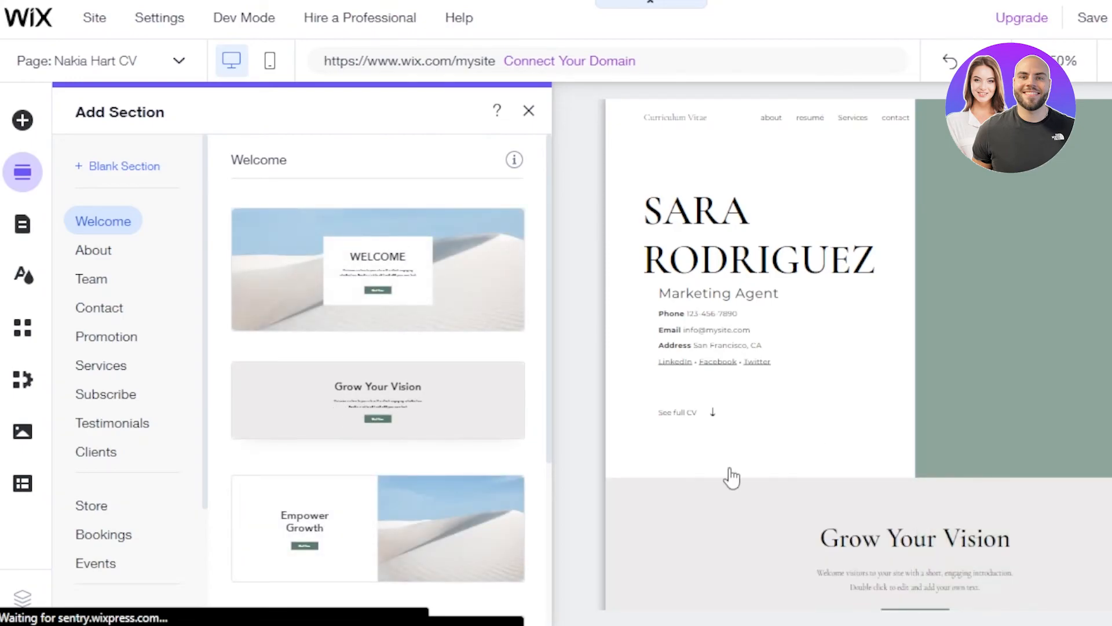
click(985, 531)
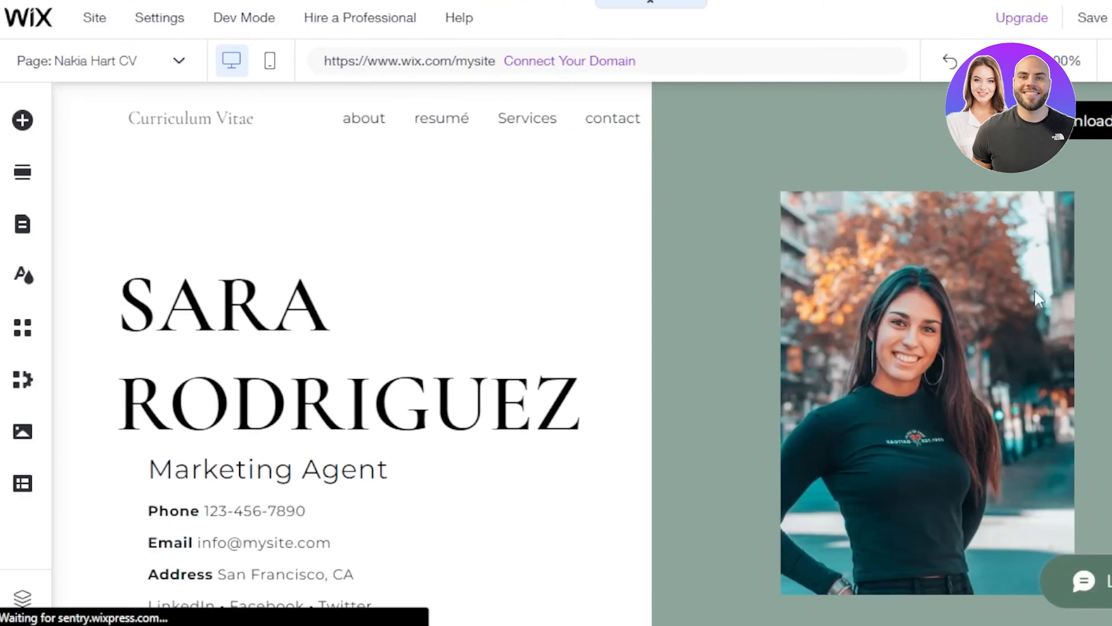
scroll(347, 348, down, 15)
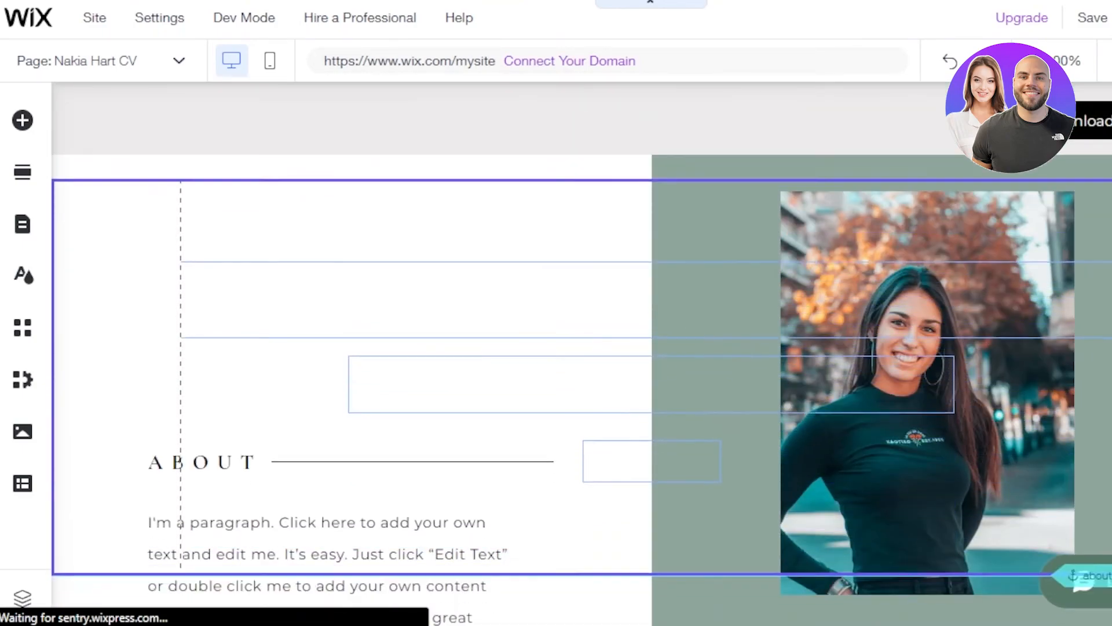
scroll(347, 348, down, 5)
scroll(347, 347, up, 20)
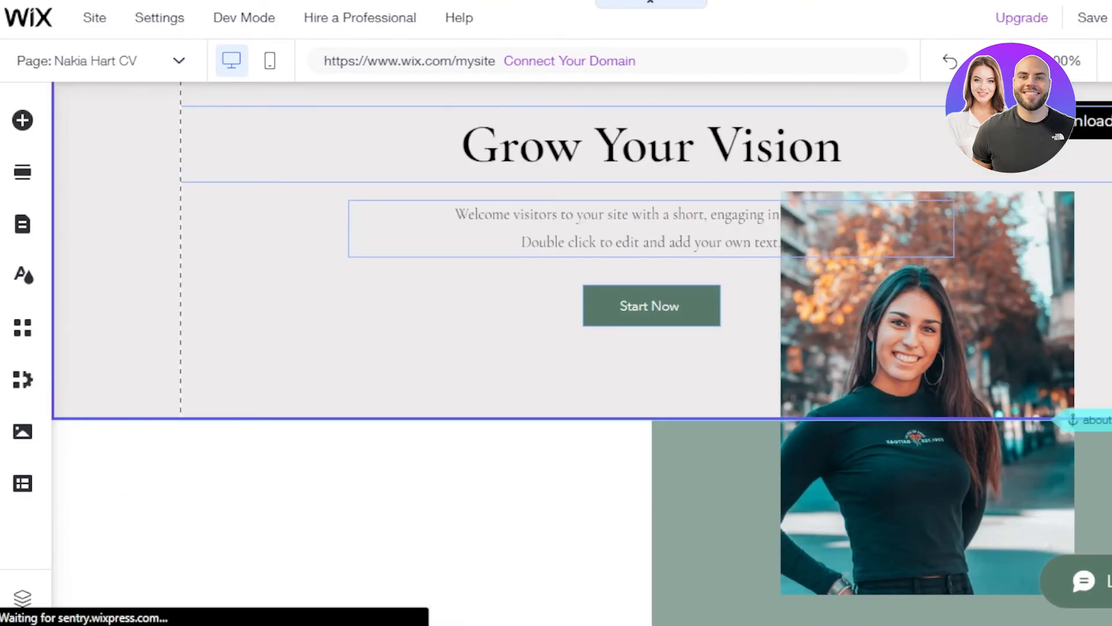
scroll(608, 283, up, 1)
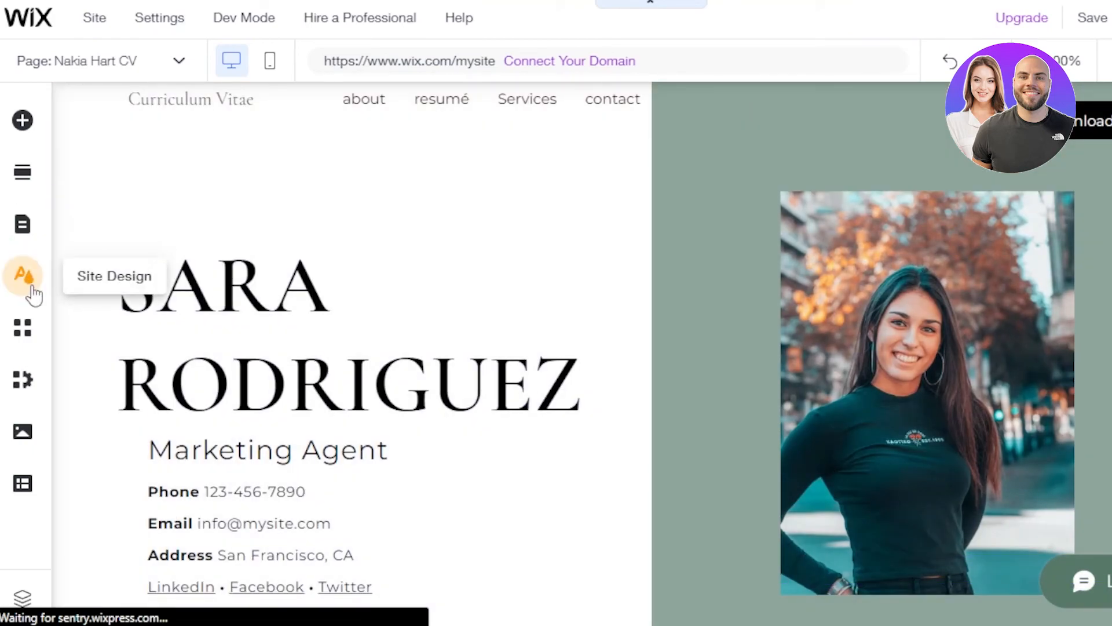
Step: Look over the site design options for theme, background and page transitions, and the addable button elements
click(33, 289)
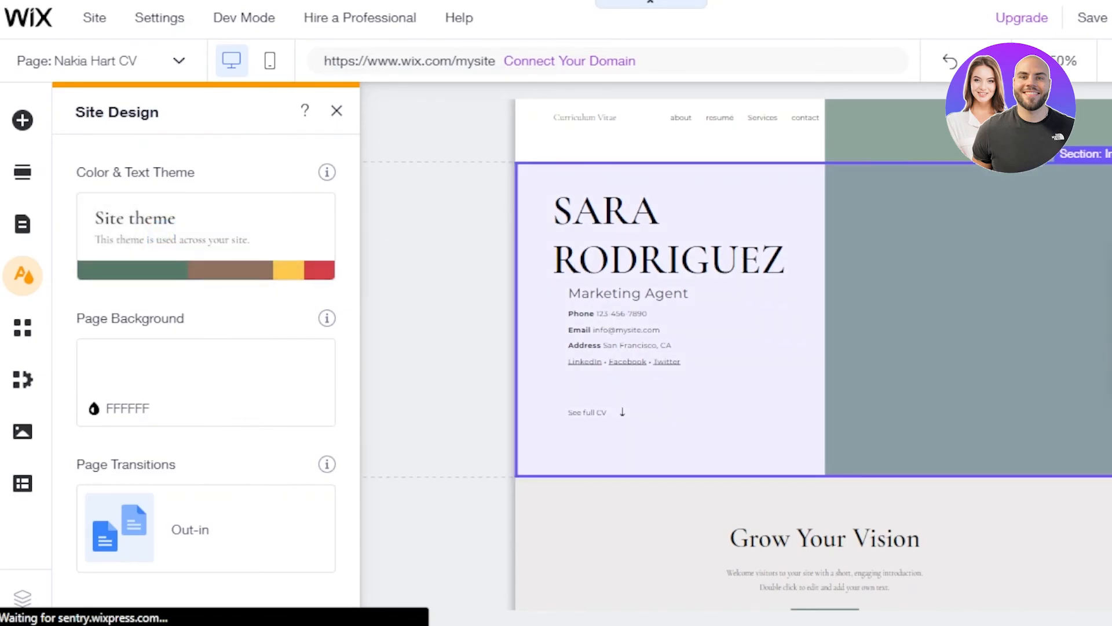
scroll(813, 355, down, 10)
scroll(813, 354, up, 10)
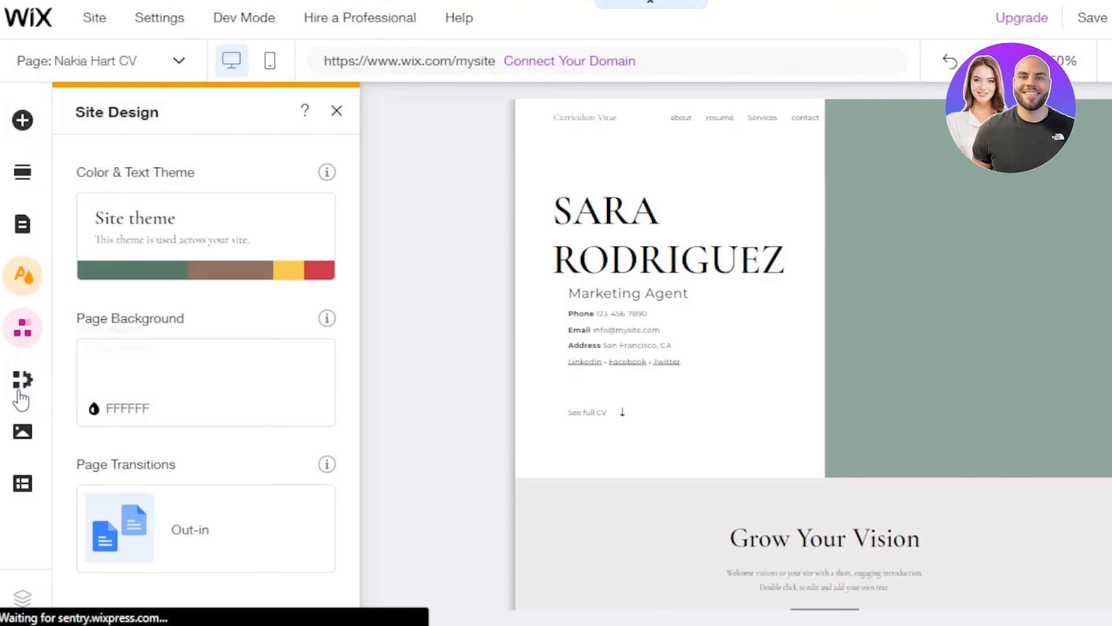
click(23, 135)
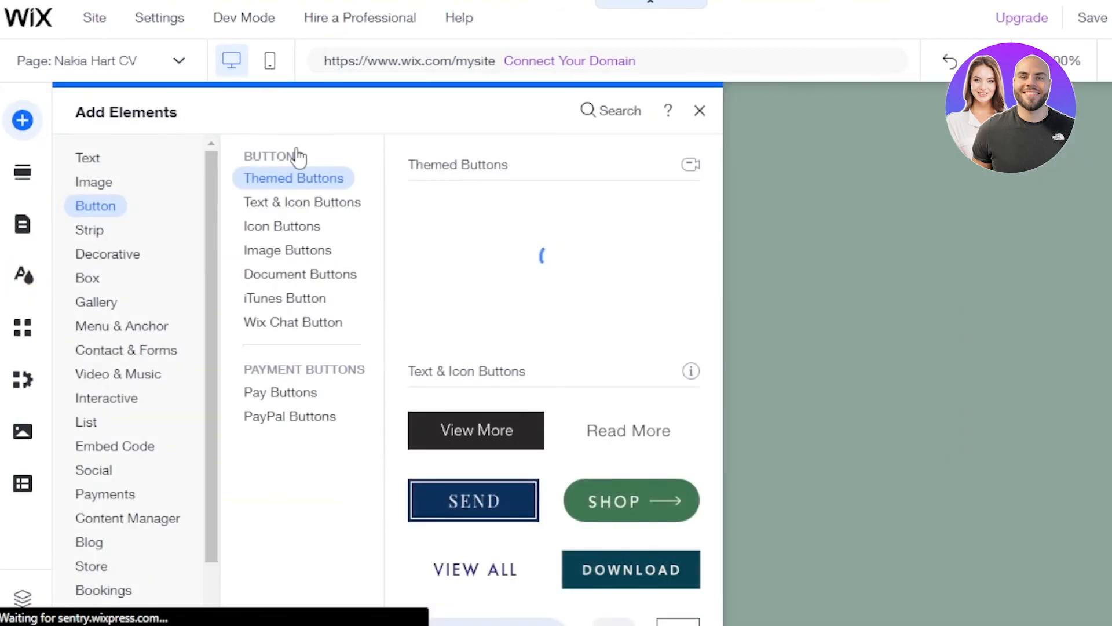
click(698, 113)
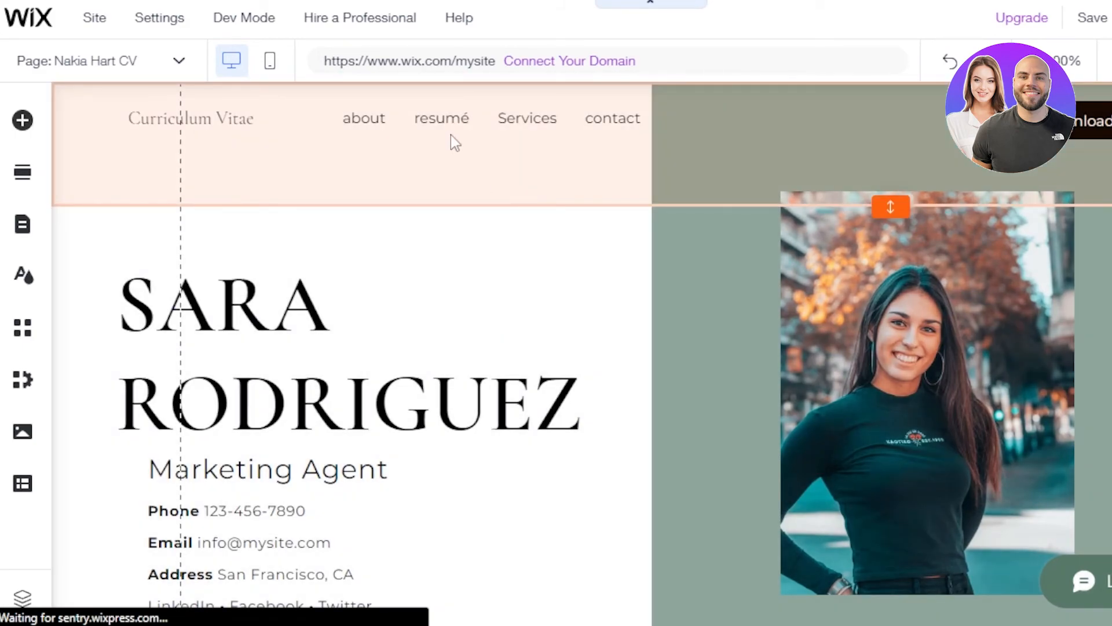
Step: Review the edited page from the header down to the Skills & Expertise section and back
mouse_move(166, 29)
mouse_move(612, 67)
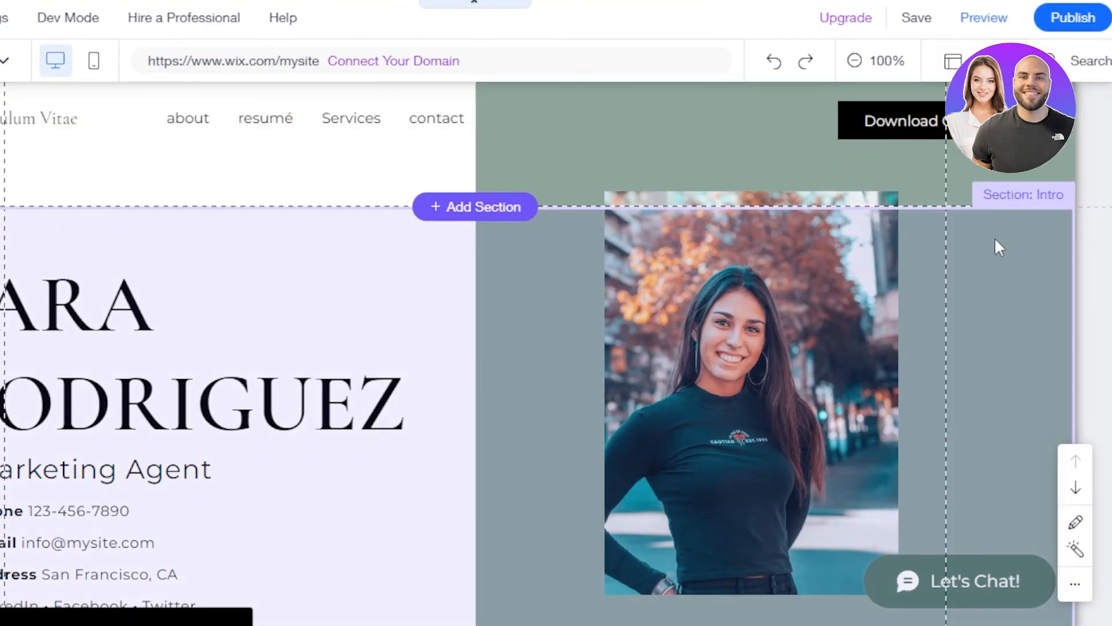
scroll(237, 347, down, 15)
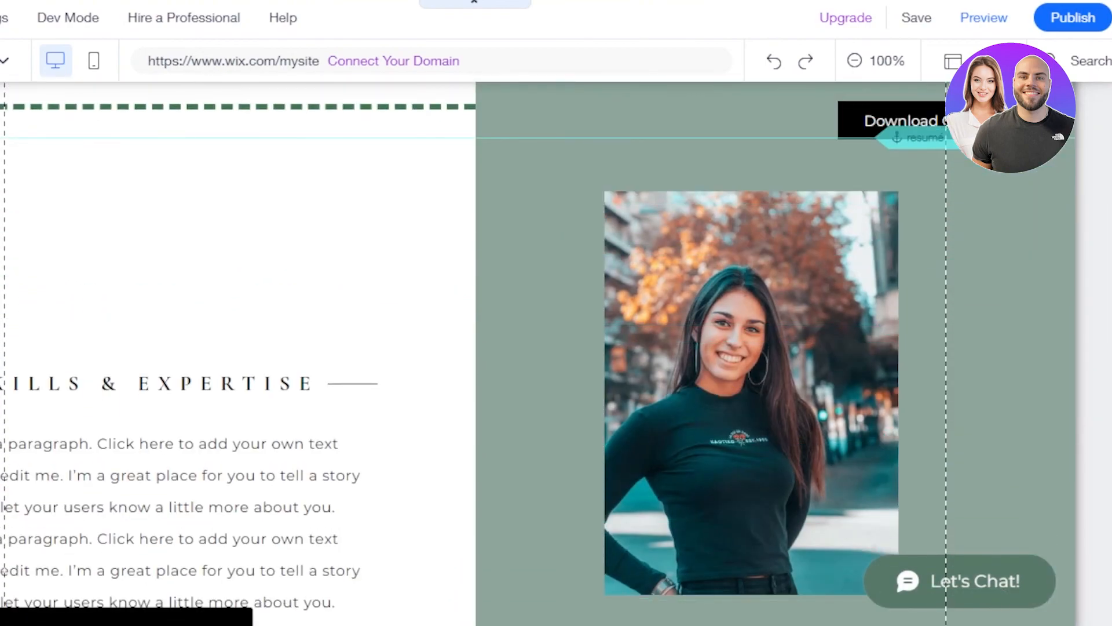
scroll(347, 348, up, 15)
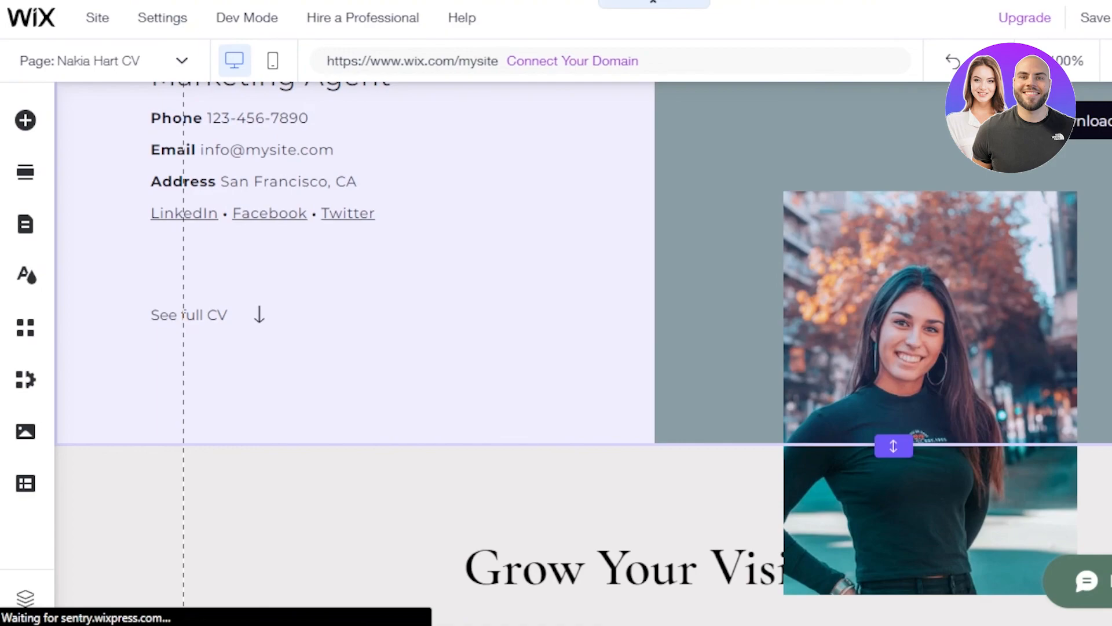
scroll(354, 348, up, 6)
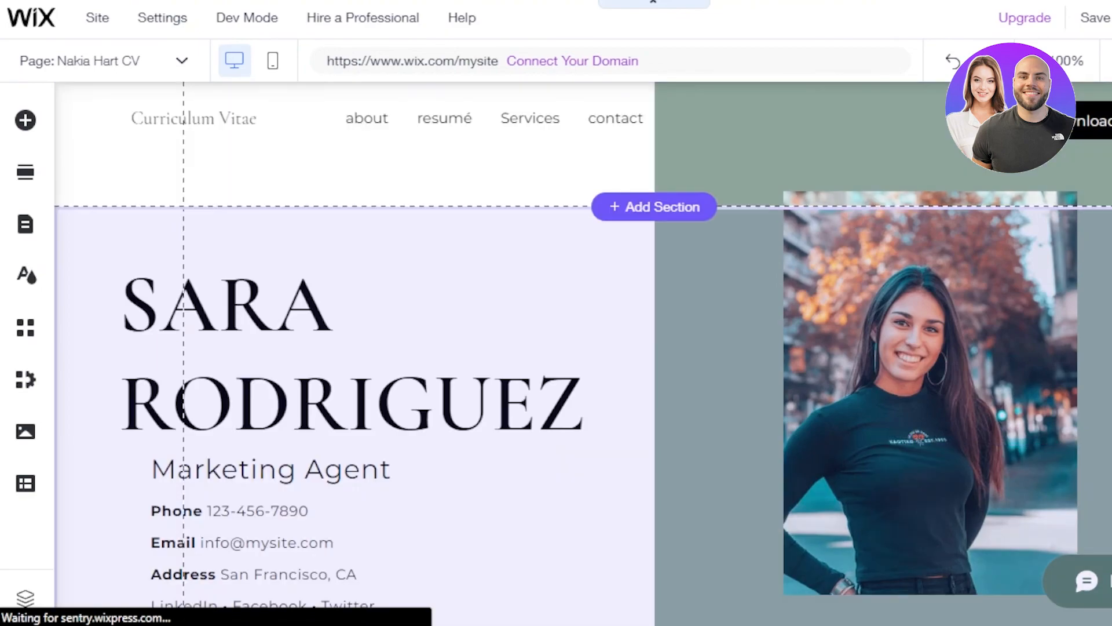
scroll(354, 347, down, 6)
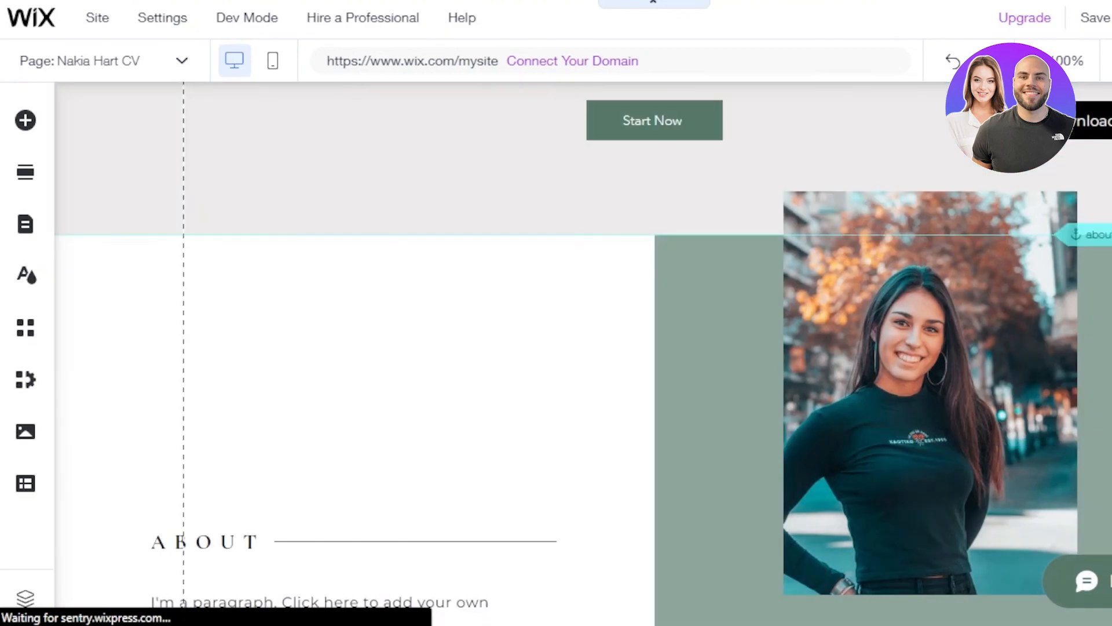
scroll(353, 347, up, 7)
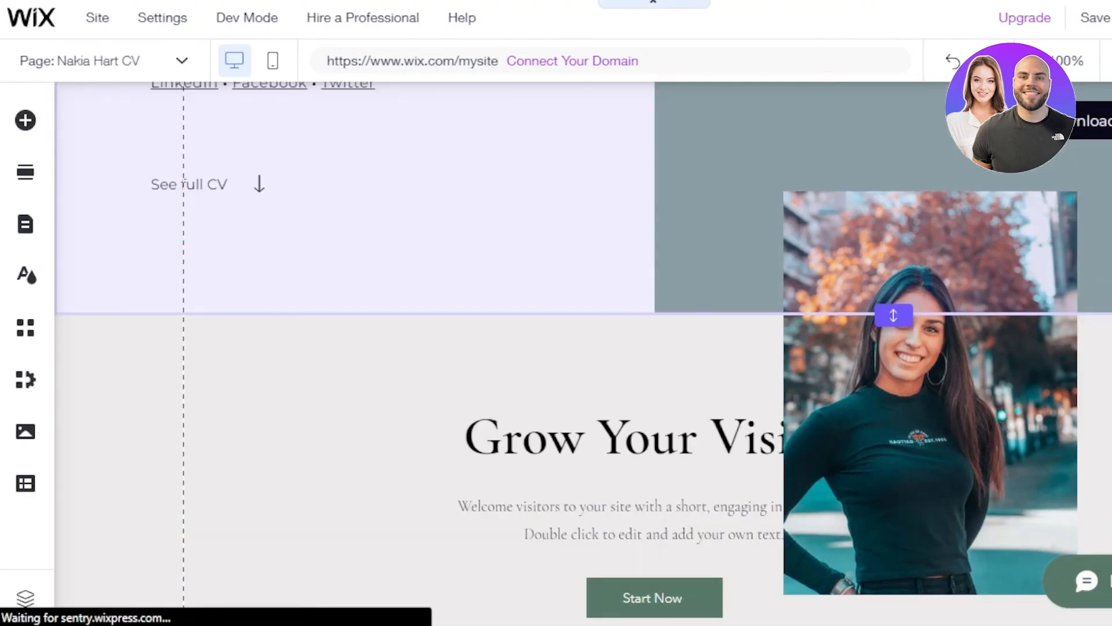
scroll(353, 348, up, 8)
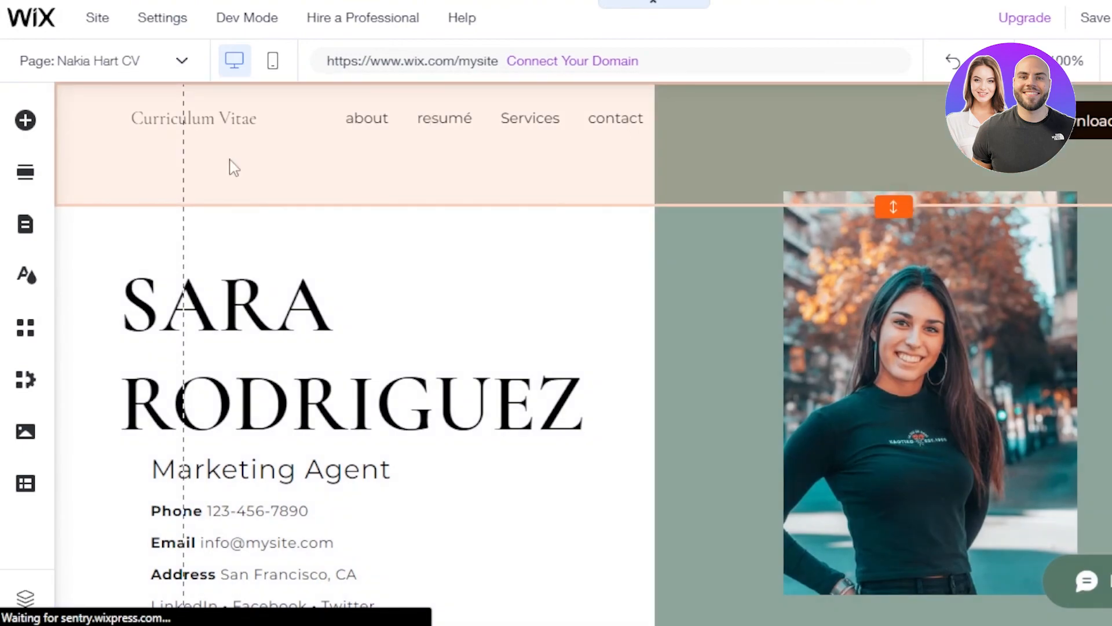